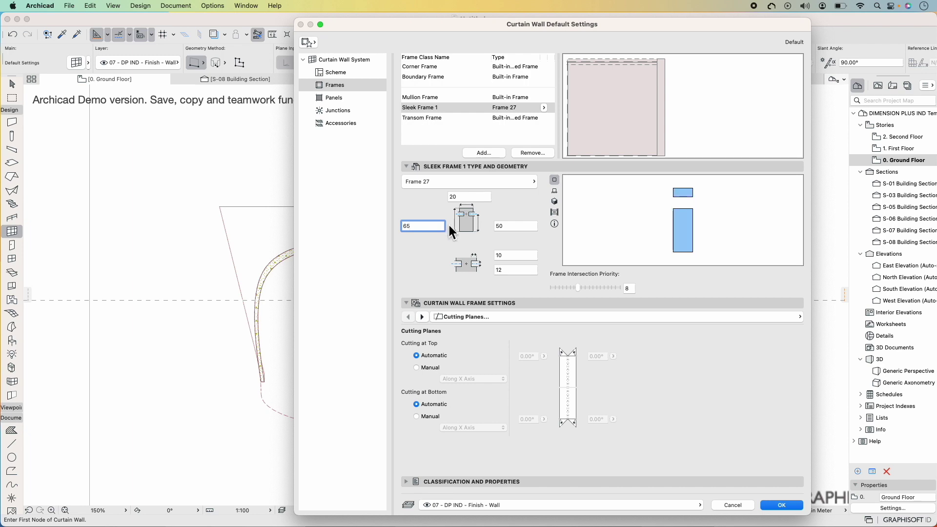
Assign the Sleek Frame 1 class to the vertical and horizontal frames of the default curtain wall's grid pattern
click(329, 72)
click(580, 434)
click(566, 424)
click(767, 236)
click(584, 430)
click(568, 445)
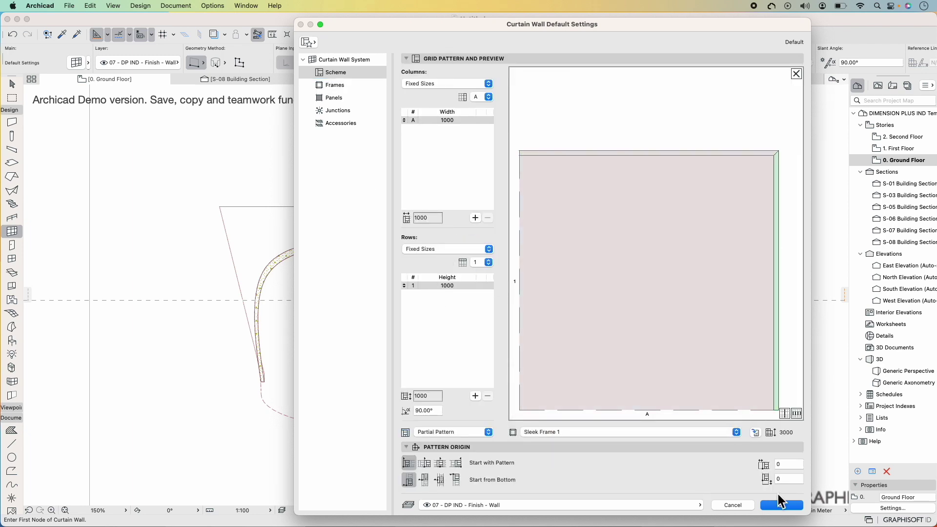
Set the default curtain wall's slant angle to 20° and accept the settings
click(334, 60)
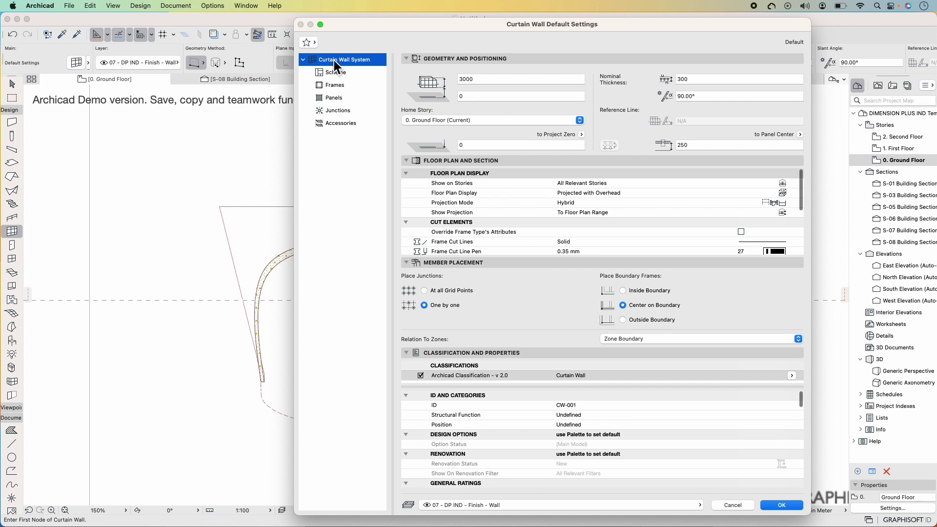
click(706, 96)
click(791, 505)
Place a straight curtain wall between the two front ends of the shell and show it with the shell in 3D
click(263, 383)
click(445, 384)
key(Escape)
click(310, 333)
shift+click(453, 306)
key(F5)
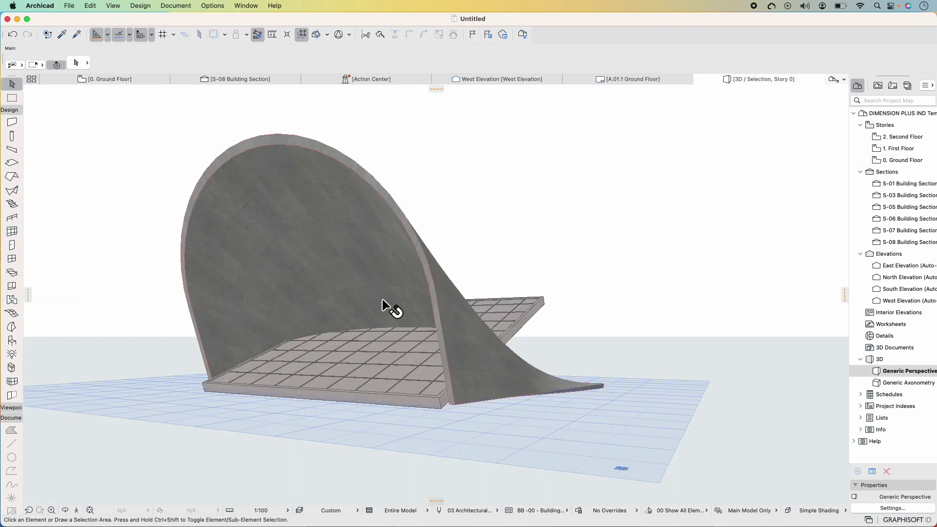
Set the slant angle of the placed curtain wall to 110°
click(431, 399)
key(super+t)
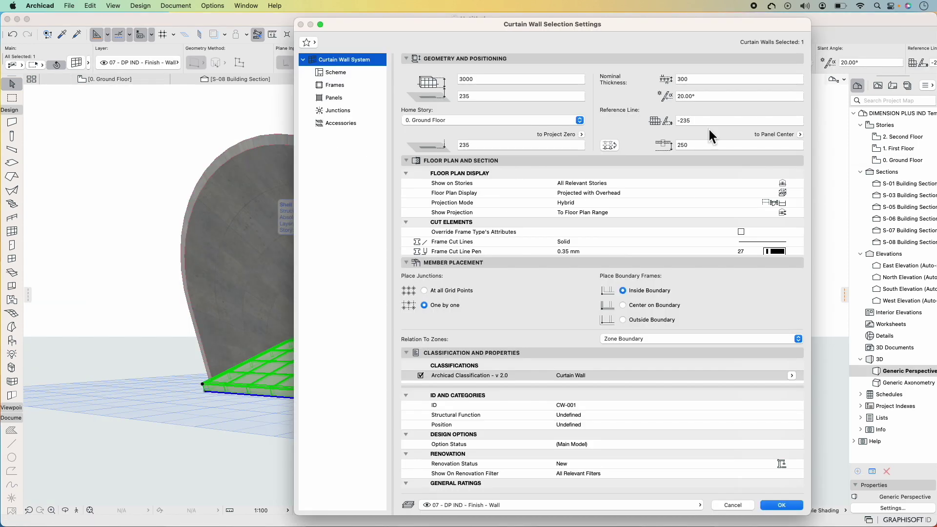
double_click(709, 97)
text(110)
key(Return)
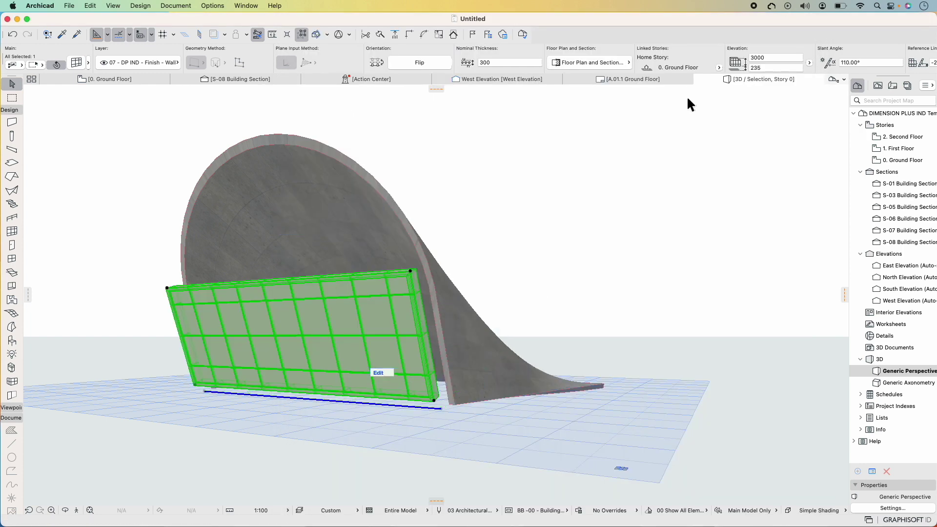
middle_drag(706, 98, 654, 150)
shift+middle_drag(163, 453, 131, 404)
Draw a building section line on the ground floor plan through the shell and curtain wall, and open that section
click(104, 79)
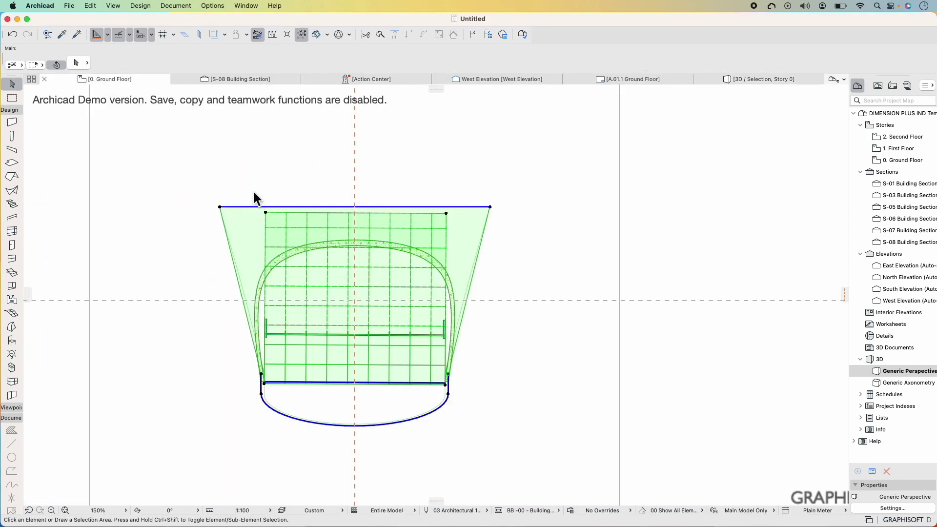
click(13, 420)
scroll(340, 286, down, 5)
click(345, 202)
click(345, 380)
click(301, 372)
key(Escape)
click(345, 202)
right_click(345, 202)
click(357, 233)
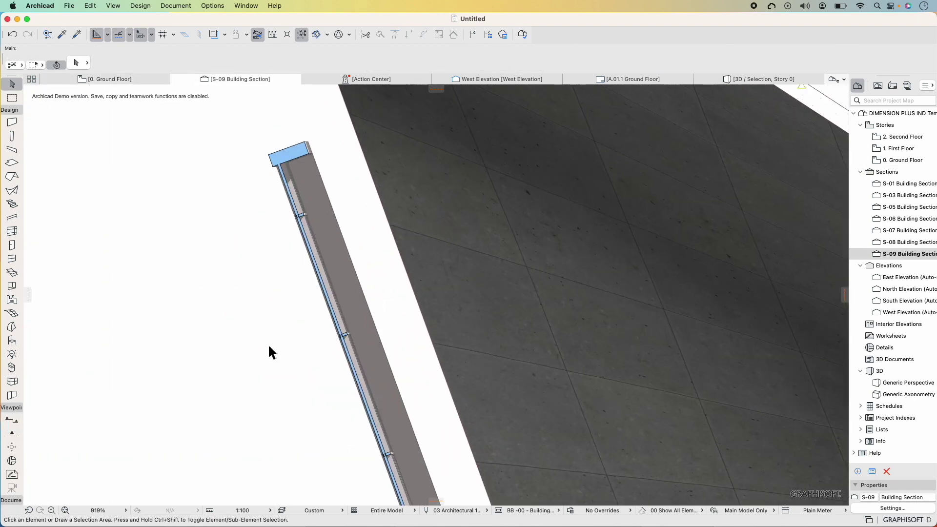
Try to change the curtain wall's bottom boundary frame to the Diagonal Butt-Glazed Frame 27 type
scroll(268, 346, down, 5)
click(294, 318)
click(323, 385)
click(320, 404)
scroll(320, 405, up, 8)
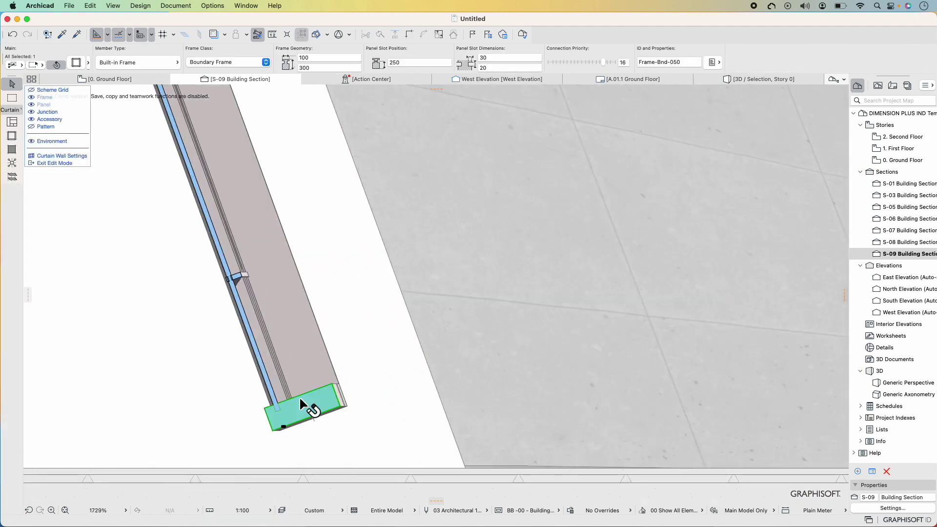
double_click(299, 399)
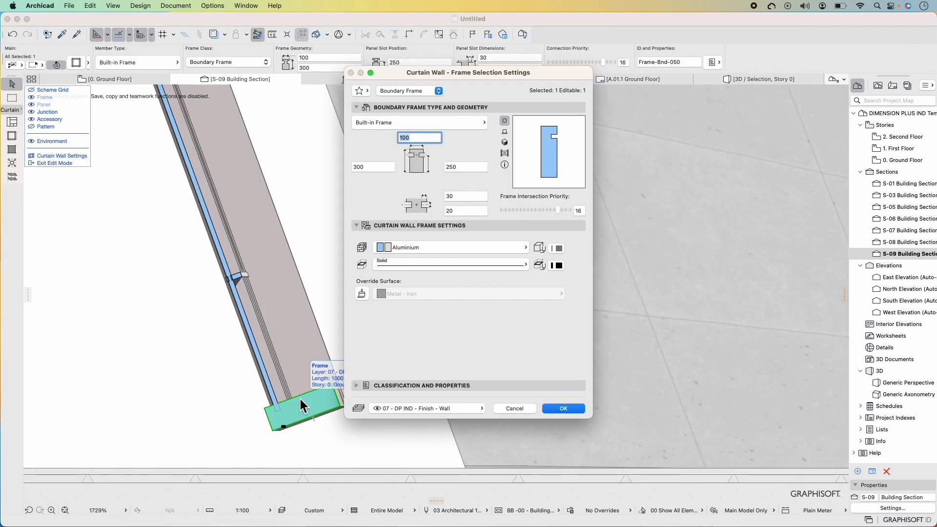
click(462, 125)
click(559, 259)
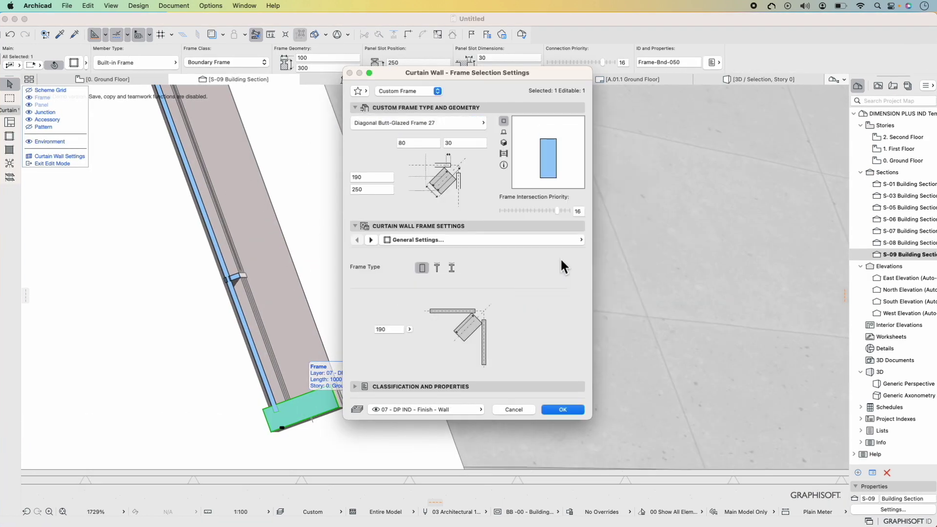
click(562, 409)
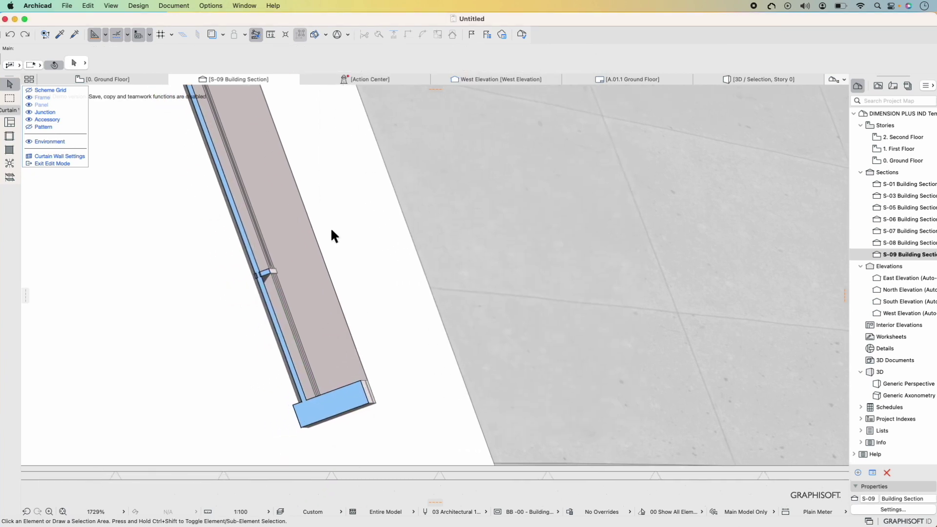
Examine how the glass panel meets the curtain wall's bottom boundary frame in section
scroll(331, 229, down, 3)
scroll(331, 230, left, 4)
click(415, 339)
scroll(379, 341, up, 5)
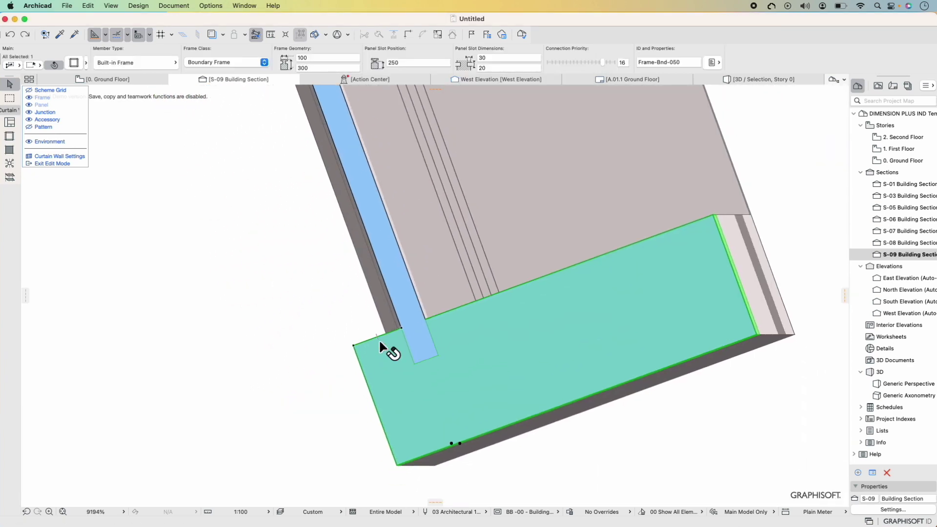
click(303, 315)
Rotate the curtain wall in the ground floor plan about its left end to align it with the shell's front ends
key(F2)
scroll(340, 335, up, 5)
click(417, 271)
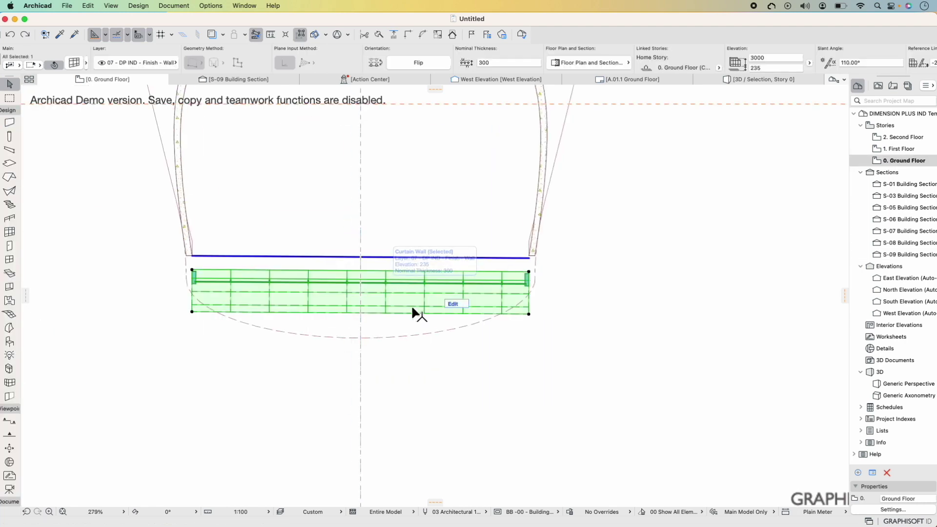
scroll(336, 268, up, 6)
key(super+e)
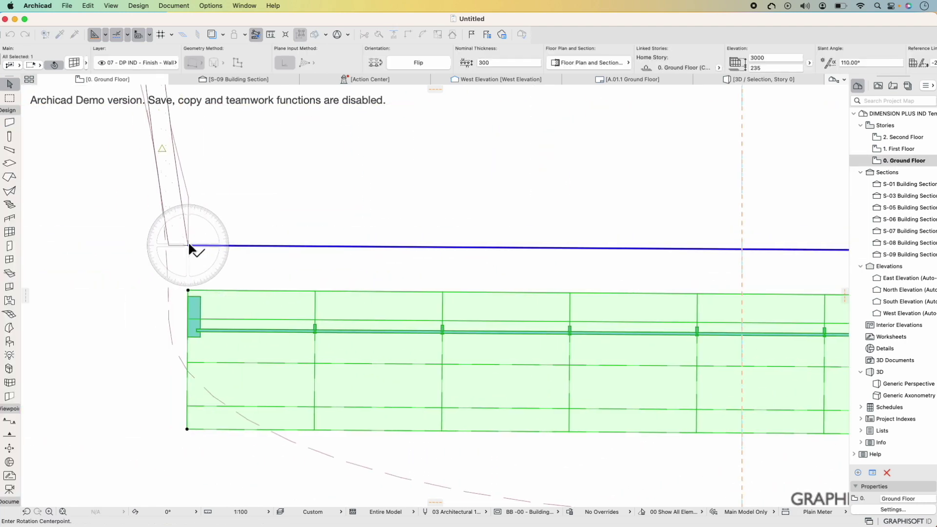
click(189, 245)
scroll(418, 248, down, 10)
scroll(481, 243, up, 5)
scroll(405, 272, up, 6)
click(281, 184)
click(282, 171)
Move the curtain wall in the building section so the bottom frame's lower outer corner meets the shell's base corner
click(234, 79)
scroll(444, 265, down, 9)
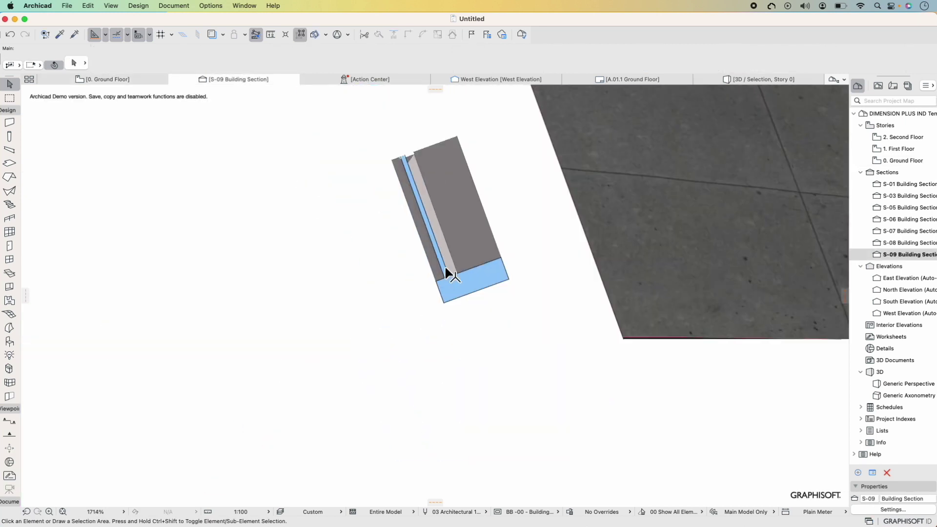
click(452, 261)
click(436, 287)
click(611, 324)
scroll(578, 293, down, 8)
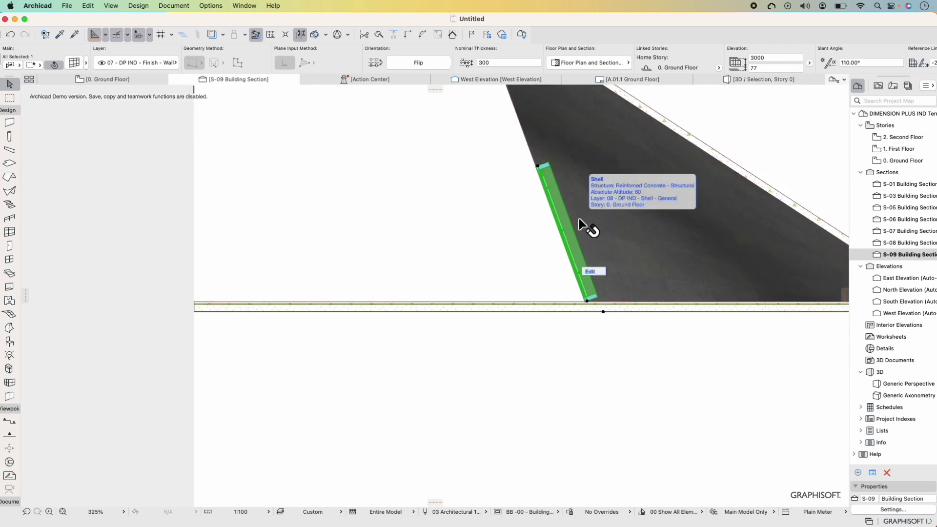
scroll(577, 219, up, 5)
click(490, 188)
scroll(490, 188, down, 2)
scroll(576, 279, up, 5)
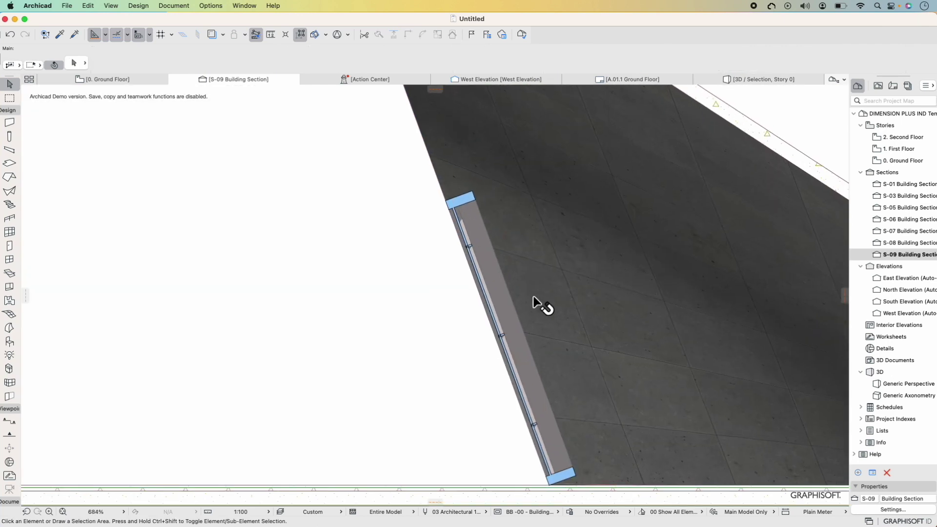
scroll(533, 356, up, 10)
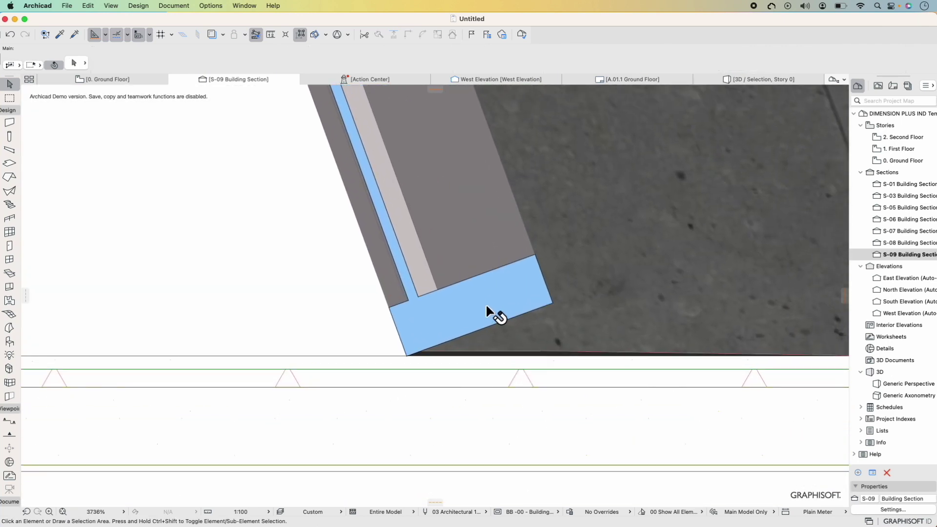
Review the Sleek Frame 1 geometry in the curtain wall's frame settings
click(435, 271)
key(super+t)
click(332, 85)
click(421, 108)
key(Escape)
key(Escape)
Measure from the lower outer corner of the bottom frame
key(m)
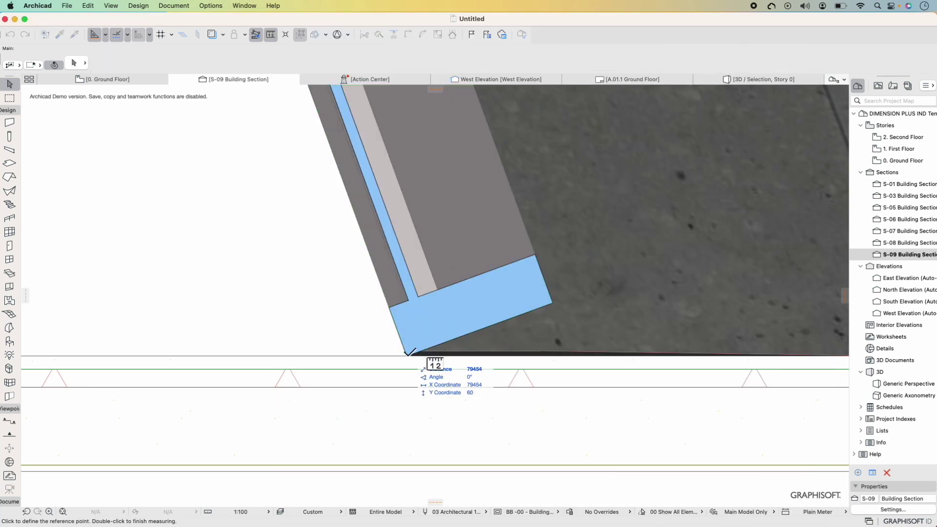
click(406, 356)
key(Escape)
Check the selected curtain wall's scheme pattern and compare its Sleek Frame 1 dimensions
click(438, 331)
key(super+t)
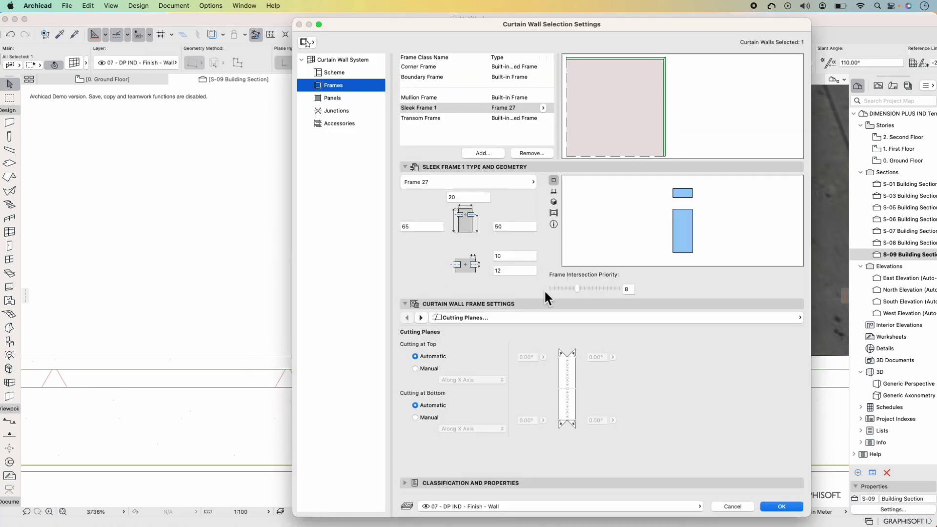
click(434, 74)
click(334, 72)
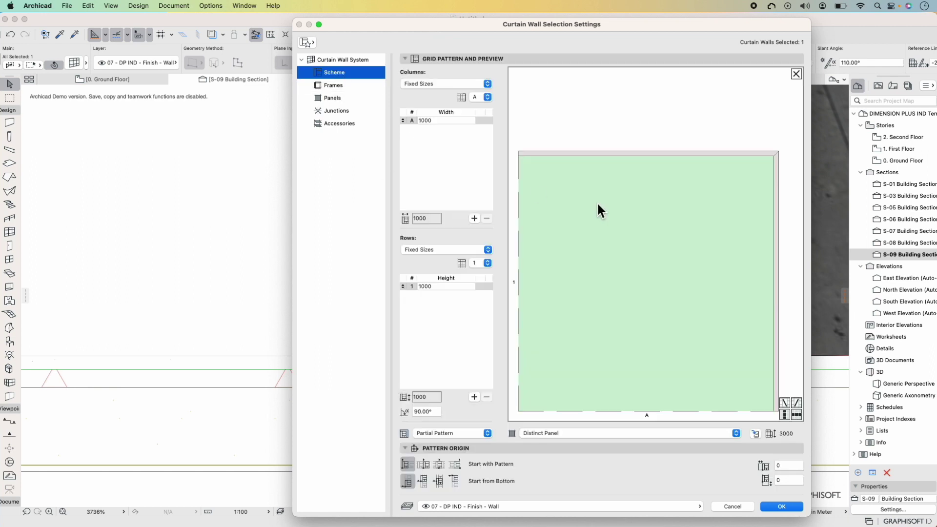
click(720, 154)
click(519, 227)
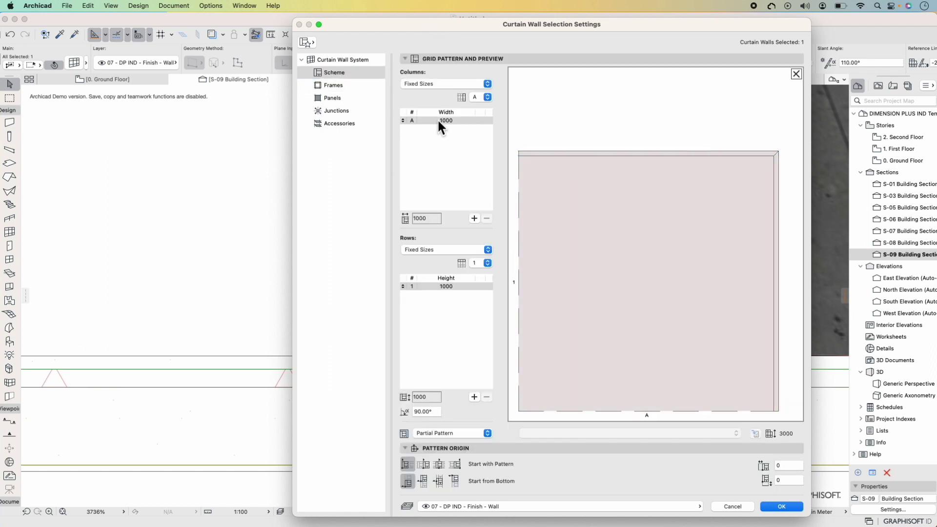
click(326, 86)
click(426, 108)
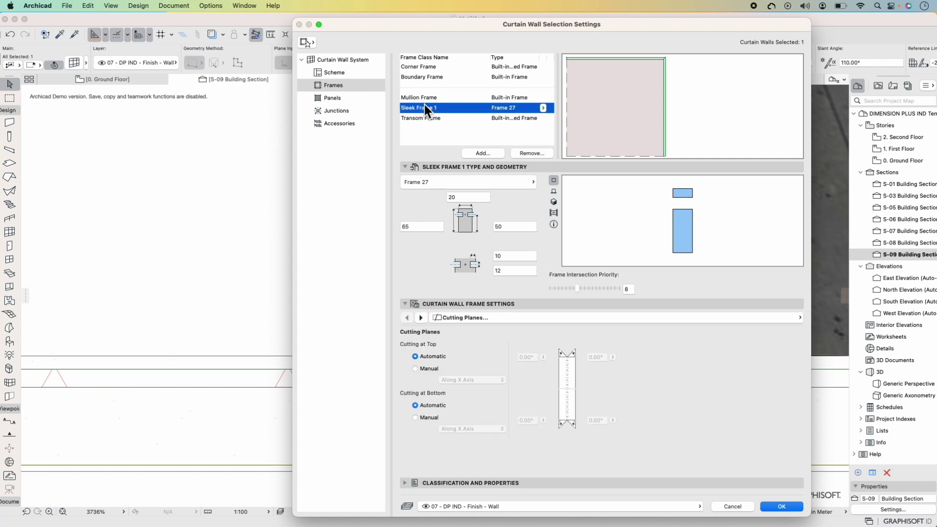
Set the Boundary Frame to 20 wide and 65 deep, with panel slot position 50 and slot dimensions 10 and 12
click(429, 77)
double_click(465, 198)
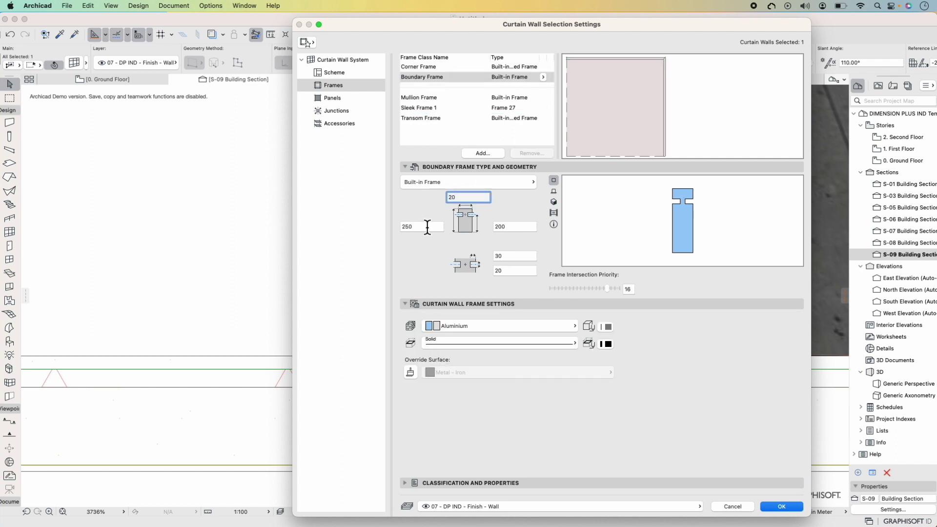
text(65)
double_click(513, 226)
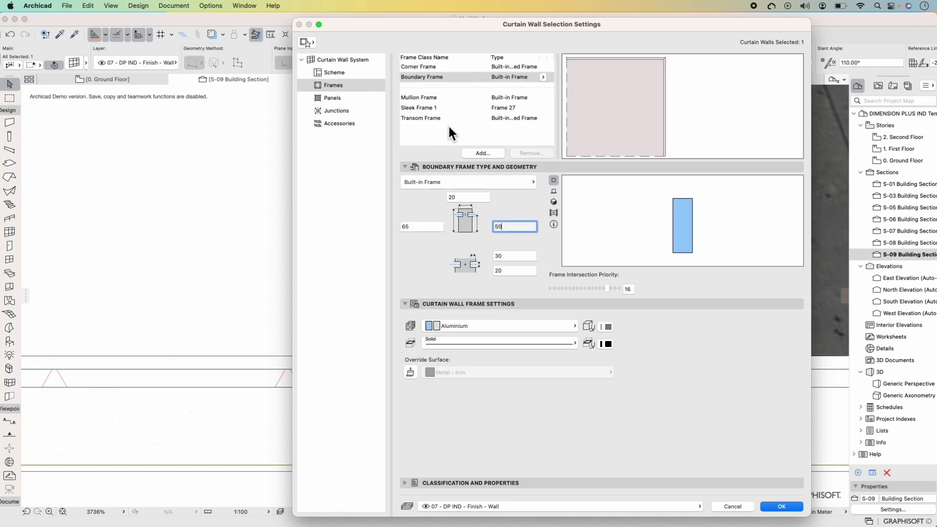
click(433, 107)
click(429, 76)
double_click(514, 256)
text(10)
text(12)
key(Return)
Move the curtain wall so its resized bottom frame's lower outer corner sits on the shell's base corner
scroll(630, 341, up, 10)
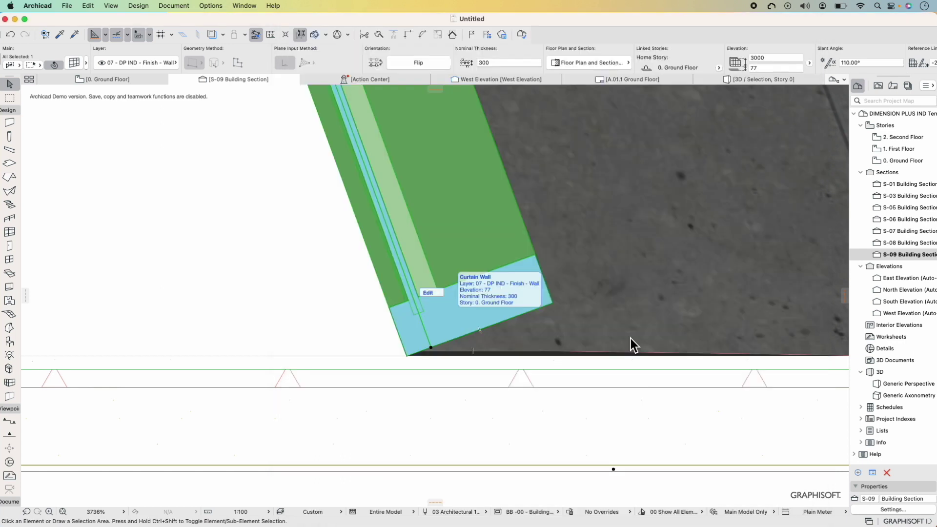
click(456, 367)
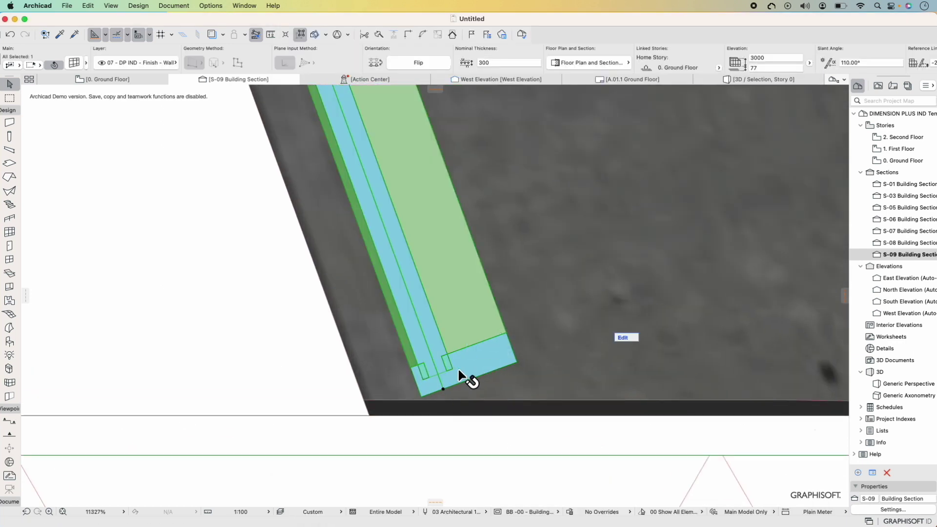
key(super+d)
click(421, 397)
click(370, 415)
click(109, 328)
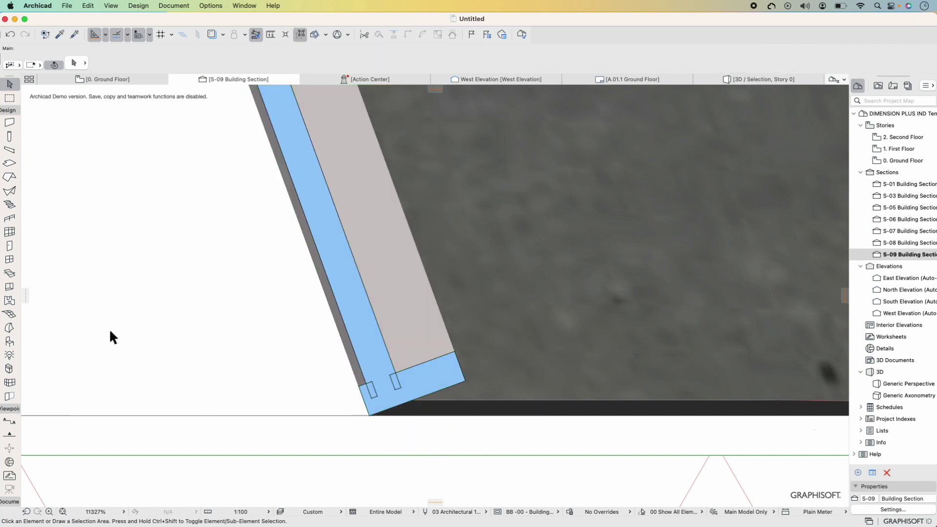
click(10, 111)
click(8, 252)
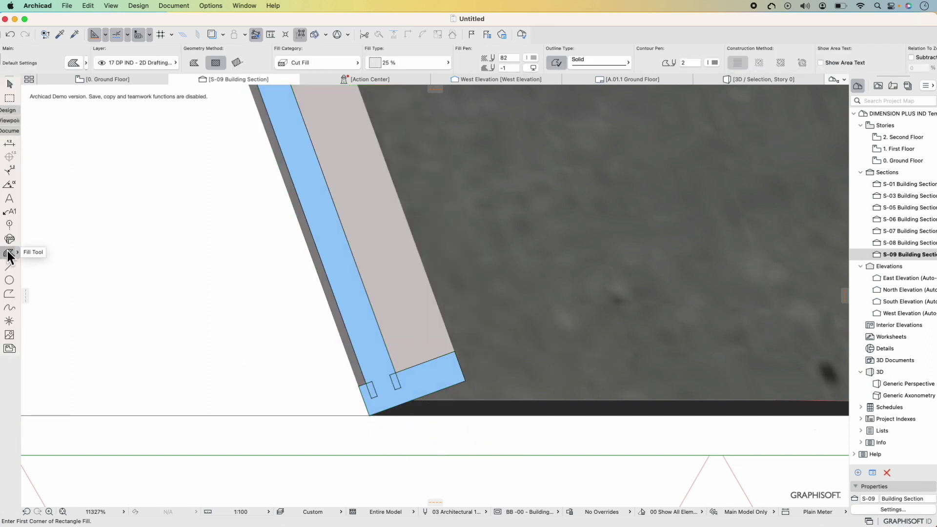
click(359, 386)
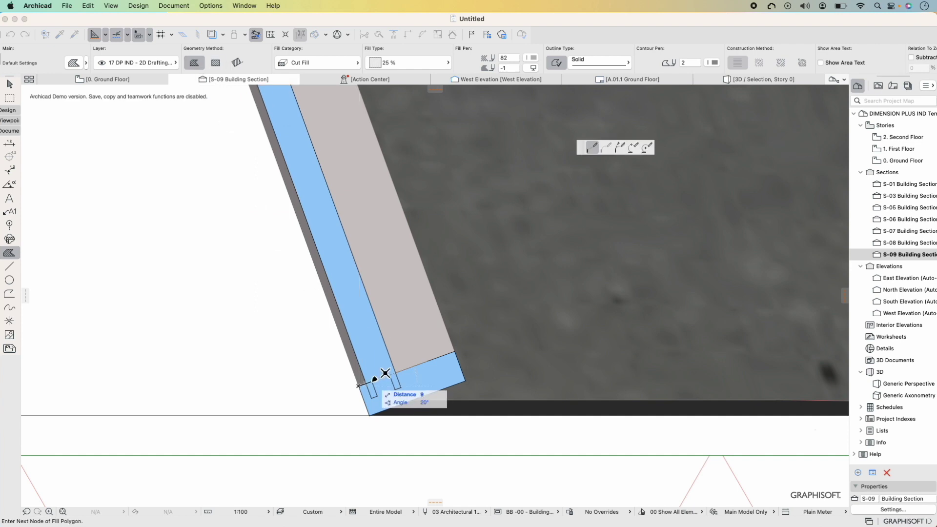
key(Escape)
key(Escape)
Set the thickness of the curtain wall's Main Panel and Distinct Panel classes to 12
click(376, 344)
key(super+t)
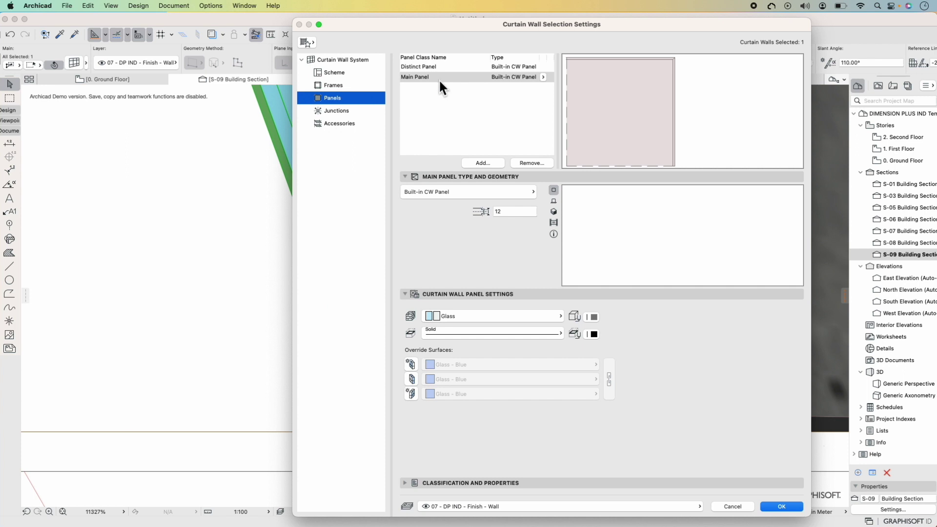
click(421, 67)
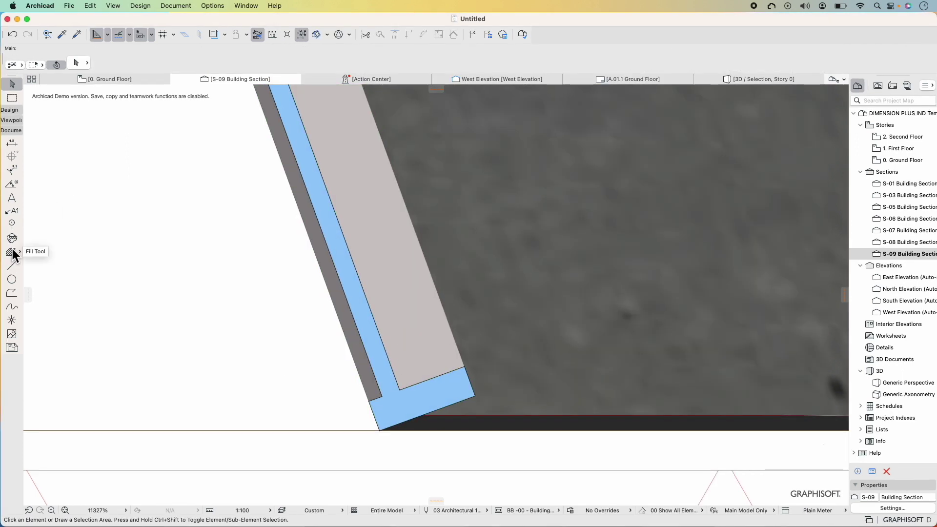
Draw a 25 % polygonal cut fill over the bottom frame, notched around the glass, with a vertical inner side and flat base
click(12, 253)
click(370, 400)
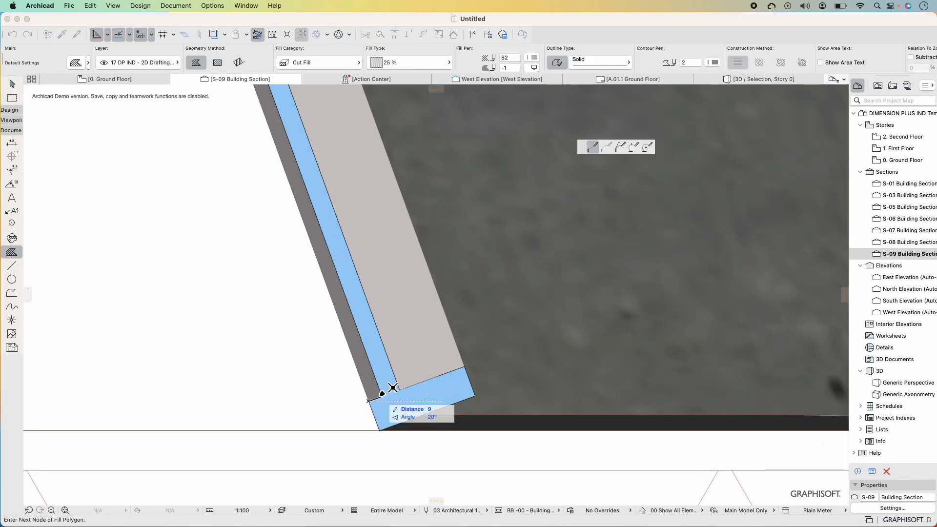
click(400, 407)
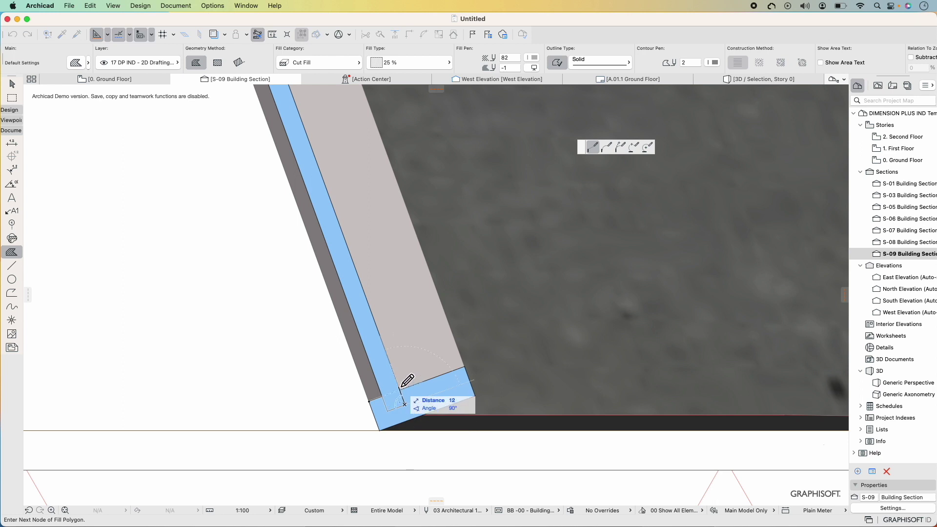
click(464, 367)
click(475, 396)
click(379, 430)
click(369, 400)
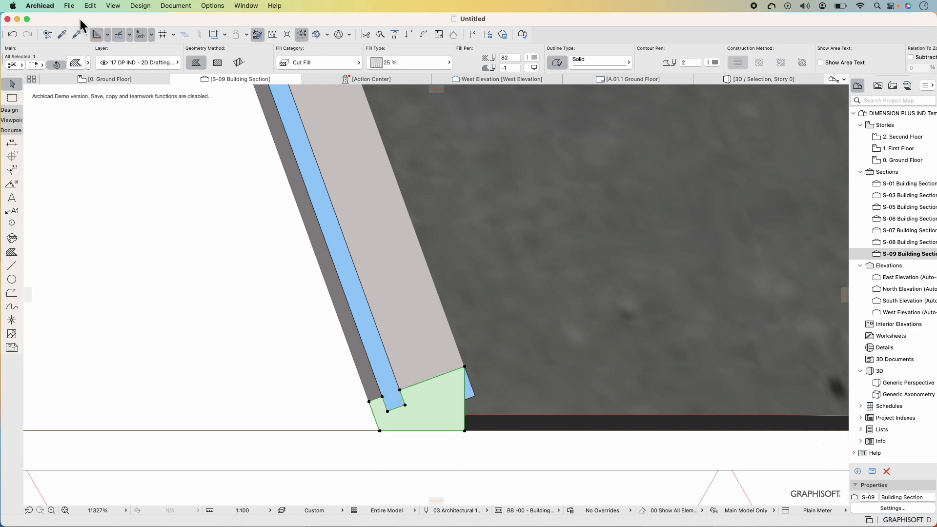
Measure from the bottom frame's lower outer corner, and start a new profile named Frame in the Profile Manager
key(m)
click(379, 430)
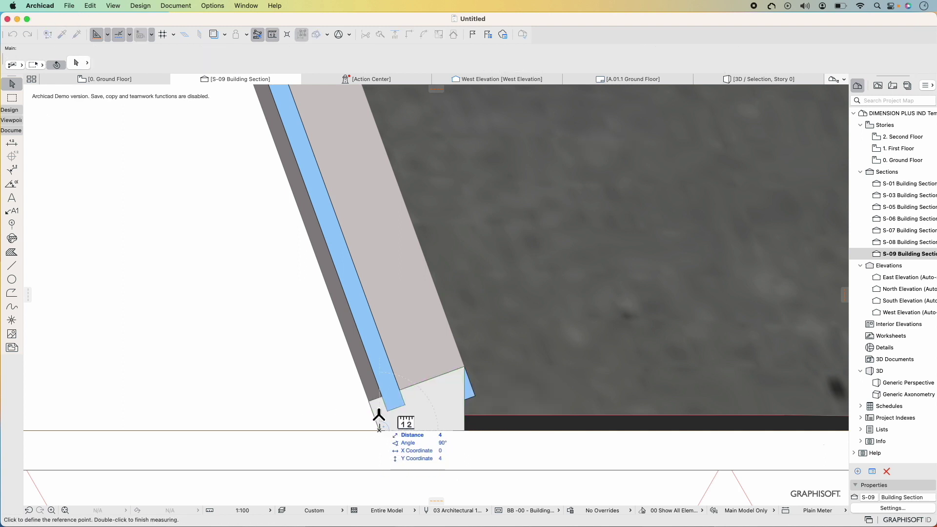
click(212, 5)
mouse_move(237, 51)
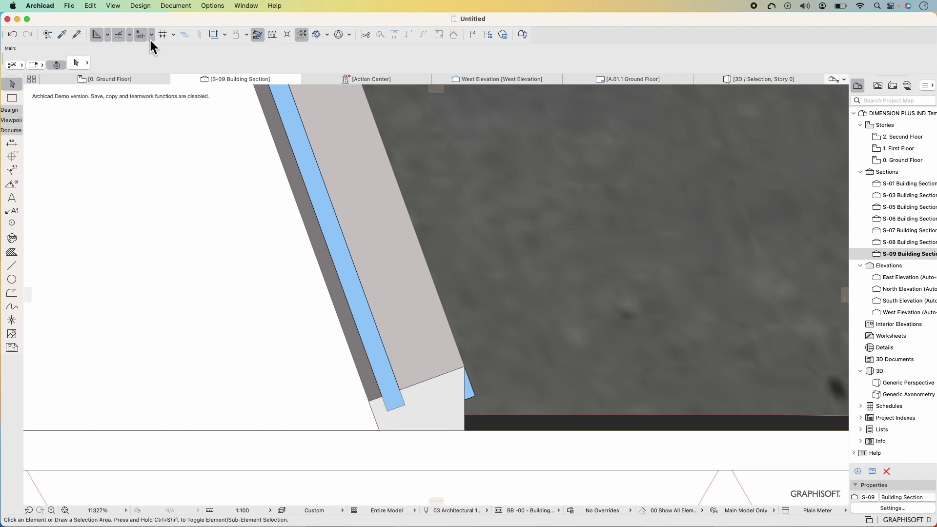
click(378, 55)
click(43, 161)
click(392, 164)
text(Frame)
Add a Curtain Wall folder to the profile locations and create the new Frame profile
click(418, 284)
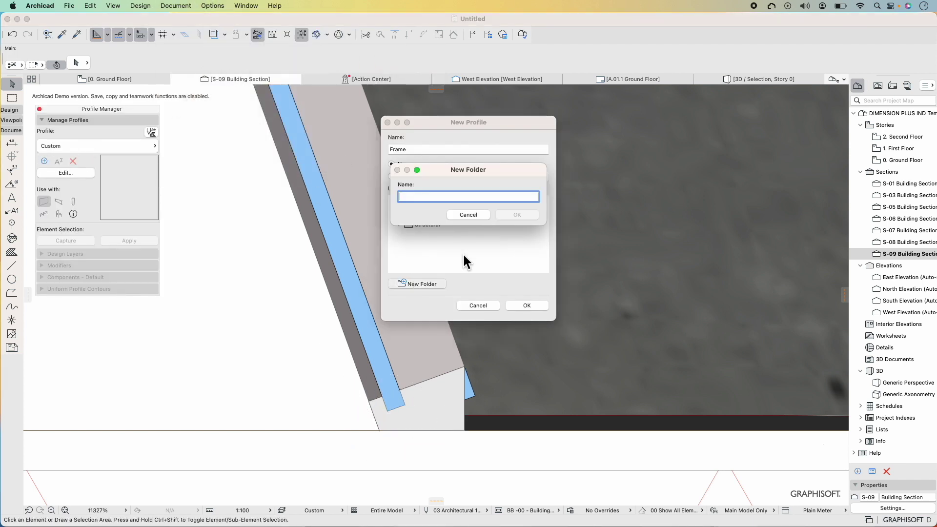
text(Curtain Wall)
key(Return)
click(418, 202)
click(438, 247)
click(406, 236)
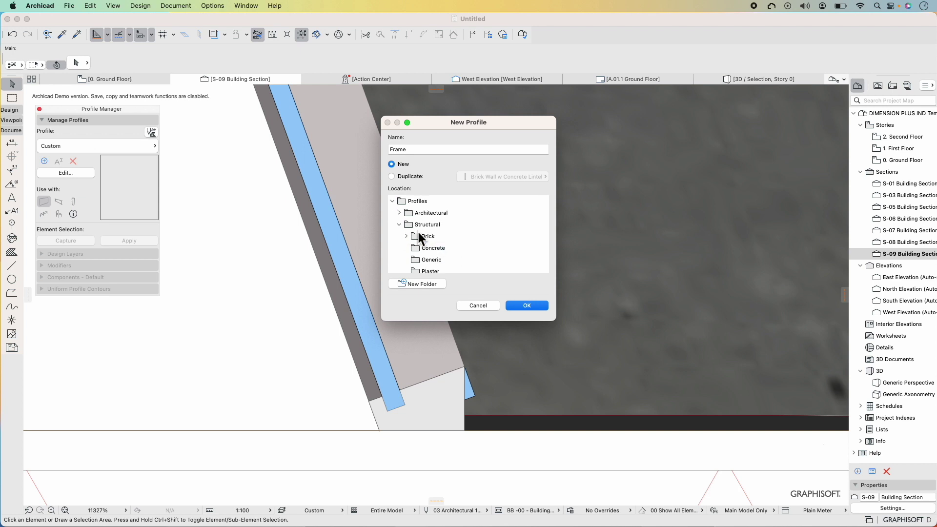
click(399, 224)
click(418, 284)
text(Curtain Wall)
key(Return)
click(526, 305)
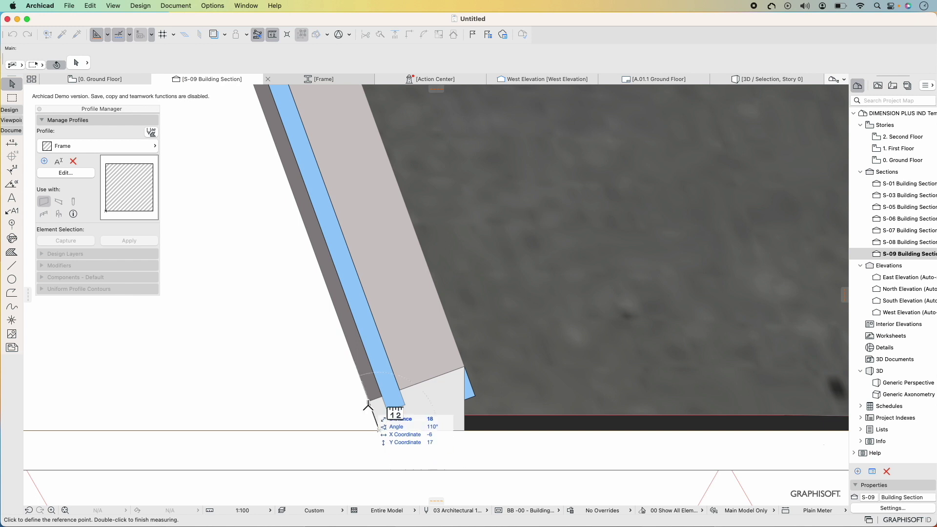
Draw a tilted four-sided fill in the Frame profile from the origin, with its first side 20 long at 110°
click(323, 79)
click(12, 251)
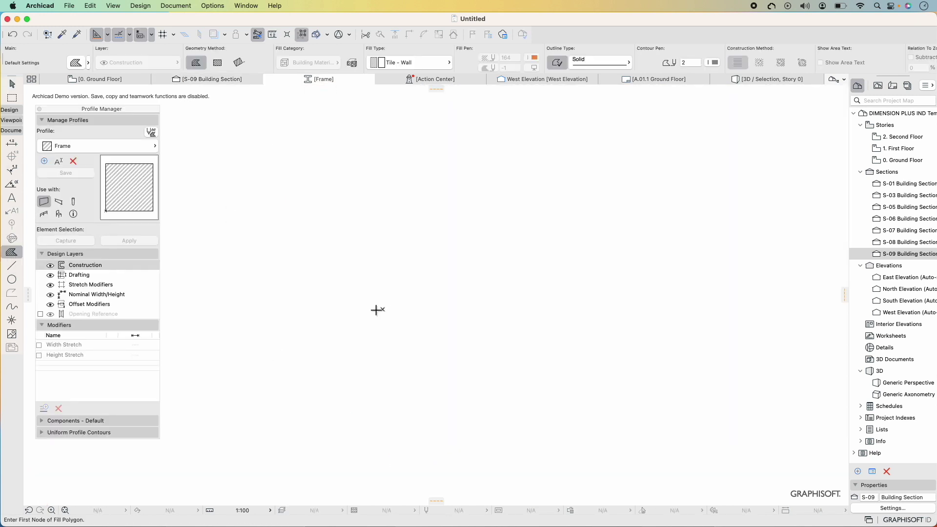
click(381, 309)
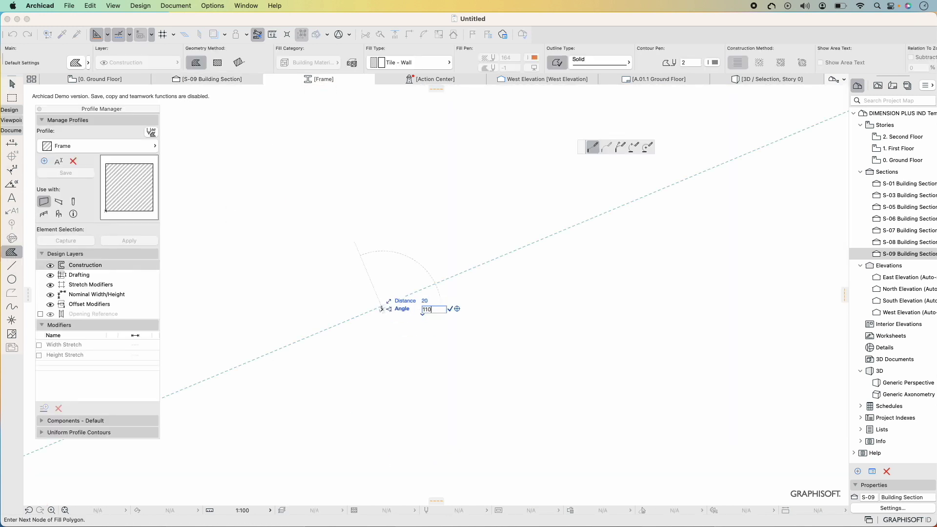
click(379, 296)
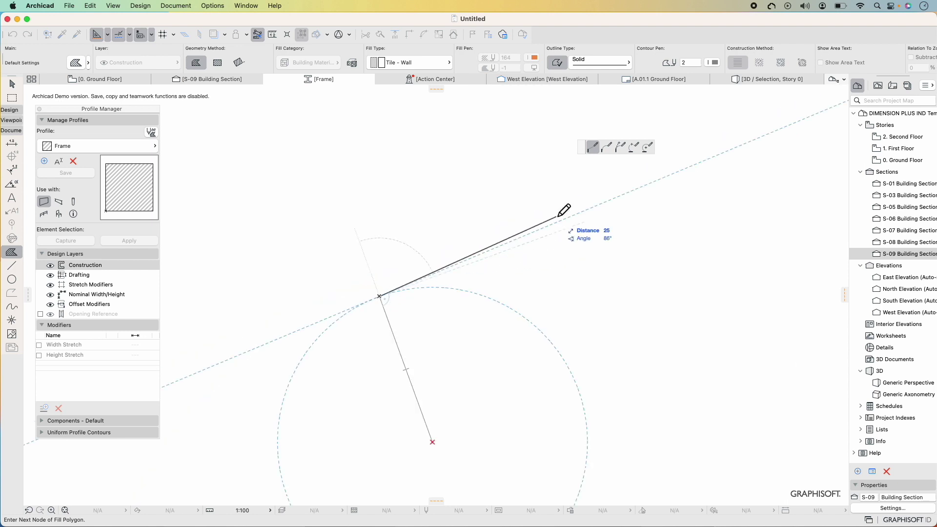
click(669, 352)
click(433, 442)
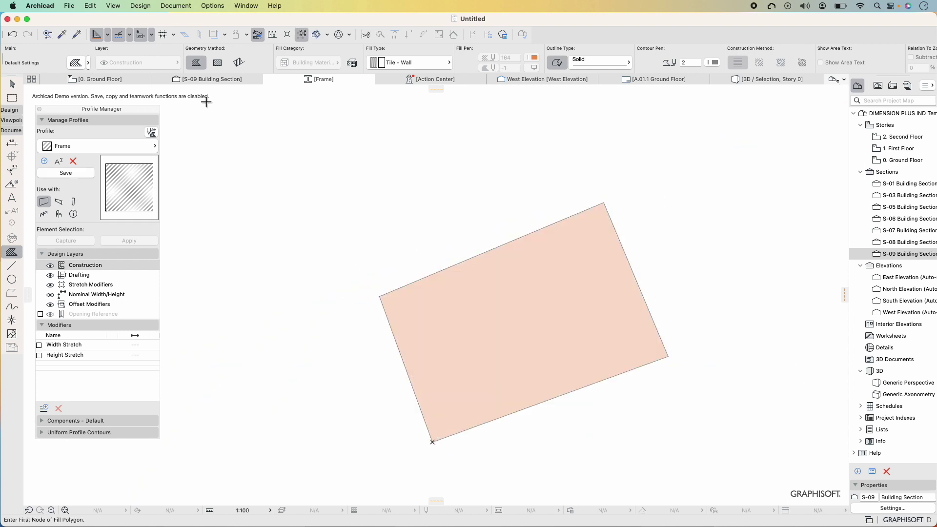
Measure the frame's outer edge up to the glass in the section, and trace the profile fill's slanted outer side with a line
click(210, 79)
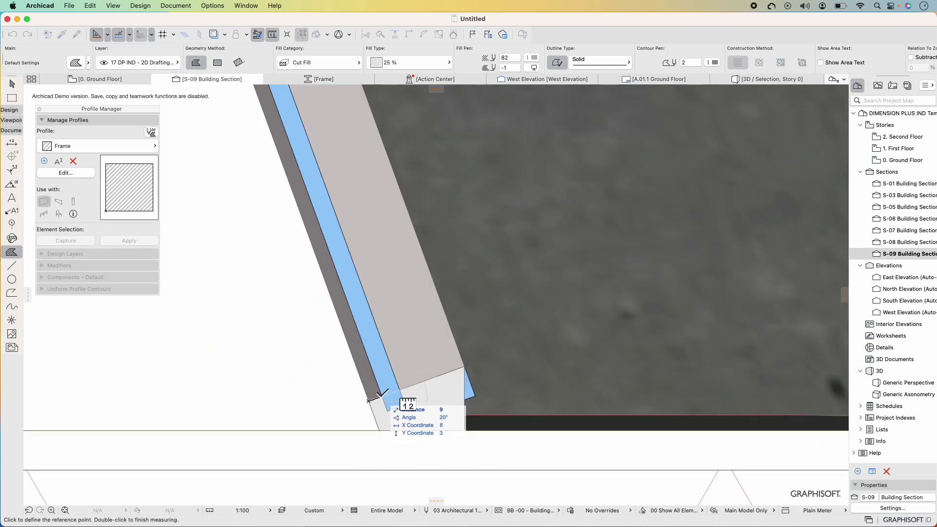
click(320, 79)
click(11, 265)
click(432, 442)
click(380, 296)
key(super+z)
Draw the outer lip and glass notch with lines from the fill's upper outer corner, using a 10-long notch side at 70°
click(381, 294)
scroll(414, 279, up, 3)
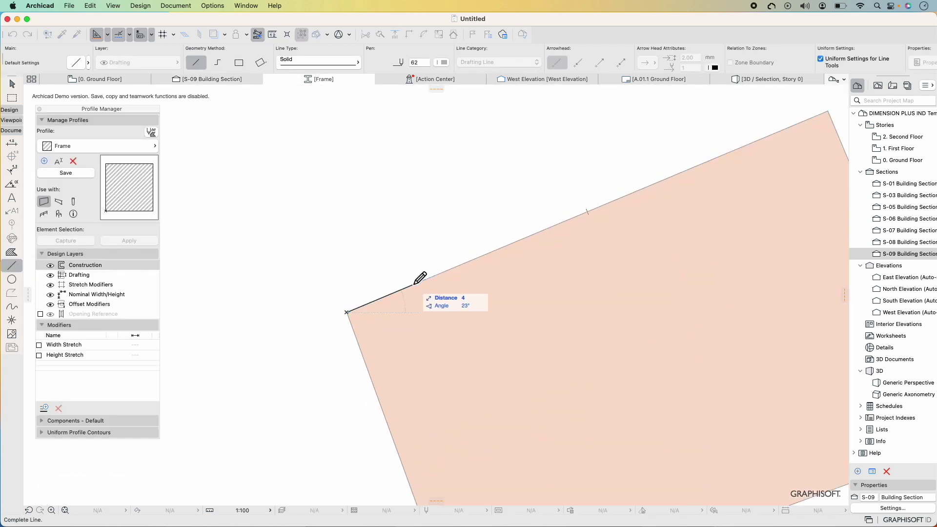
key(Return)
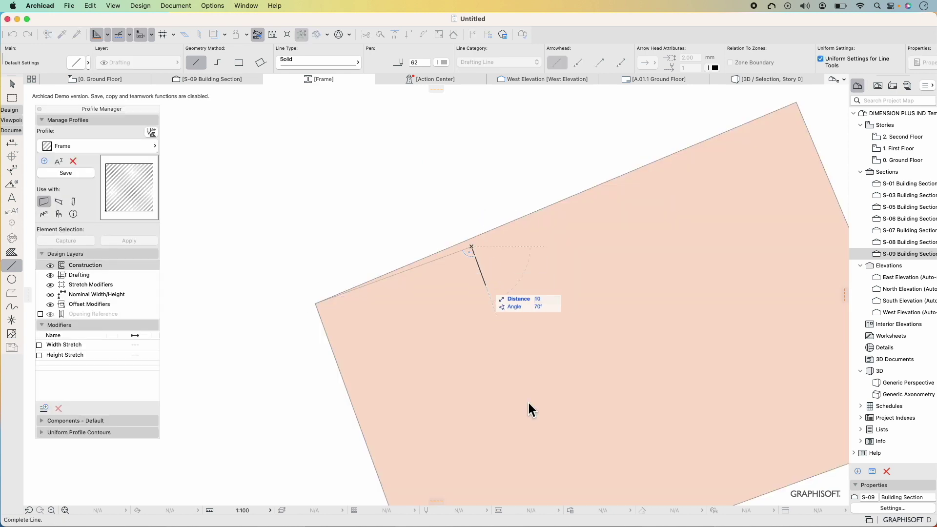
click(528, 404)
key(Return)
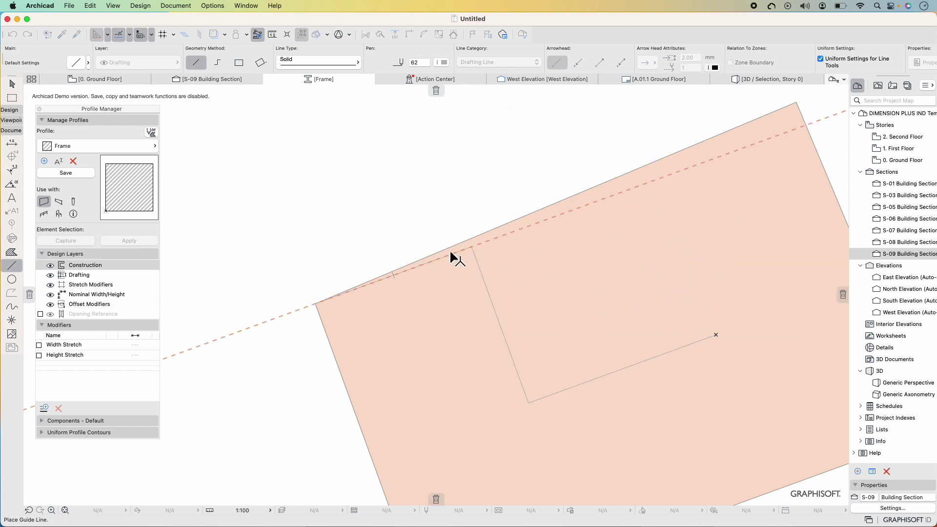
double_click(662, 182)
Complete the outline with a sloping edge along the guide line, a vertical inner side and a flat base, and remove the tilted fill
scroll(547, 252, down, 5)
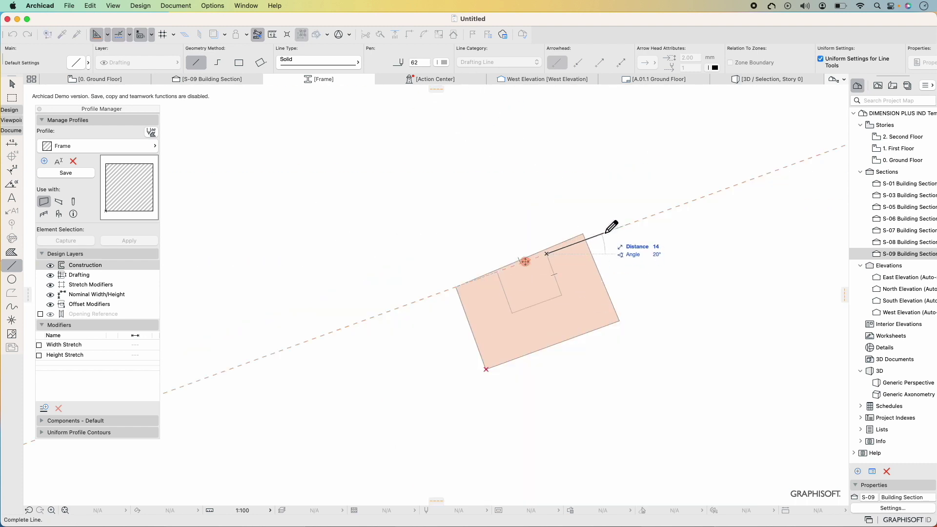
key(Escape)
click(728, 187)
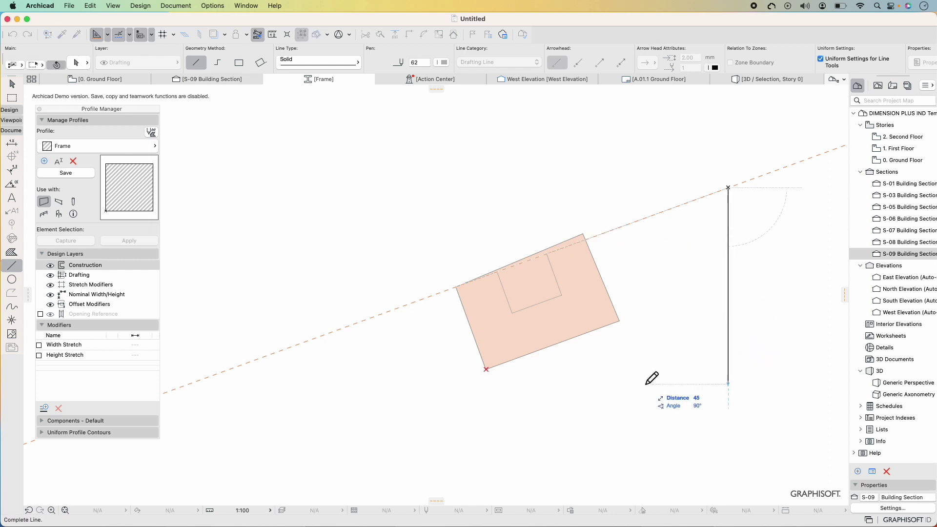
click(728, 370)
click(486, 369)
key(shift)
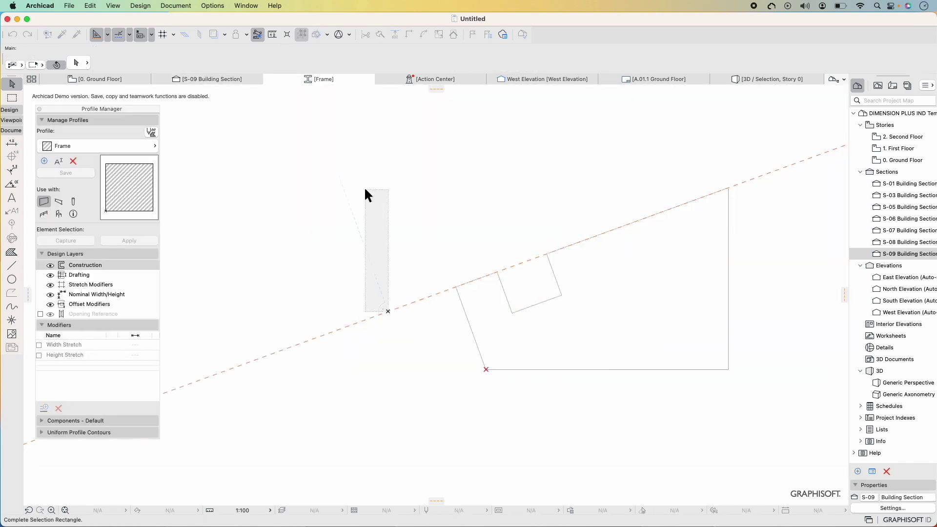
Fill the closed profile outline with the Aluminium building material
click(12, 252)
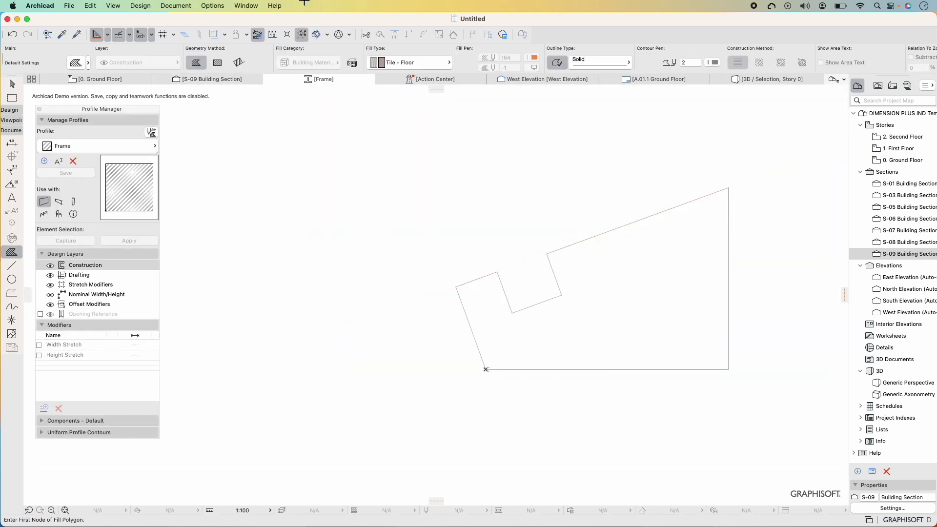
click(384, 63)
text(alu)
click(484, 86)
key(space)
click(611, 306)
key(Escape)
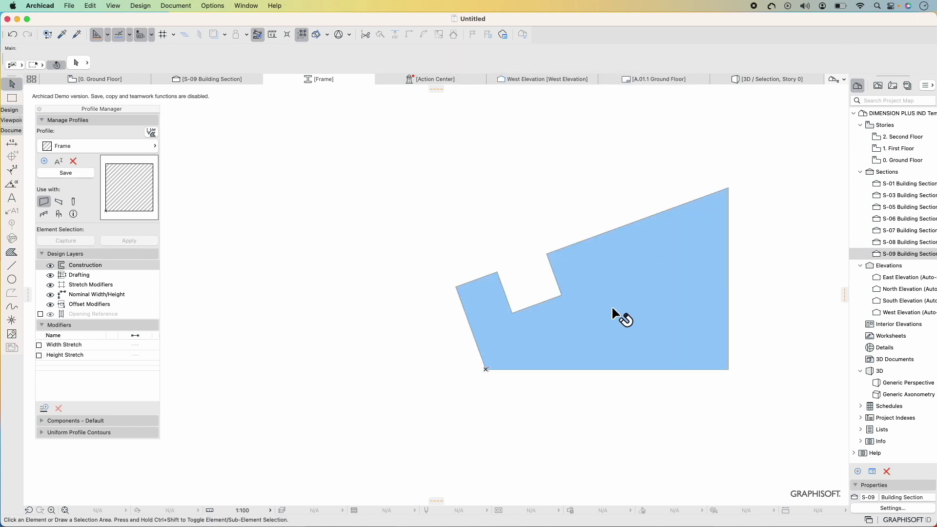
Move the aluminium fill so the midpoint of its notch floor sits on the profile origin
scroll(611, 305, right, 4)
click(611, 305)
key(super+d)
click(477, 314)
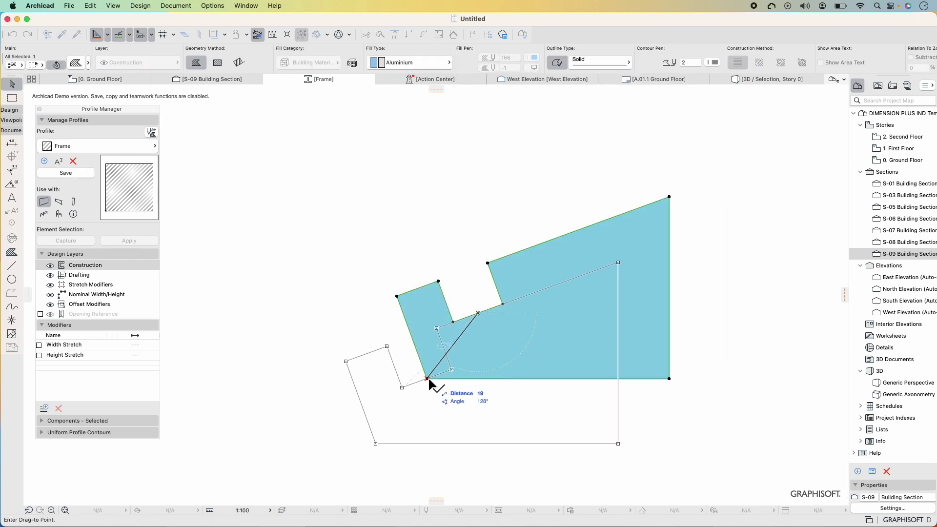
click(427, 379)
Save the Frame profile for use with curtain wall frames, and delete the 25 % cut fill from the building section
click(686, 394)
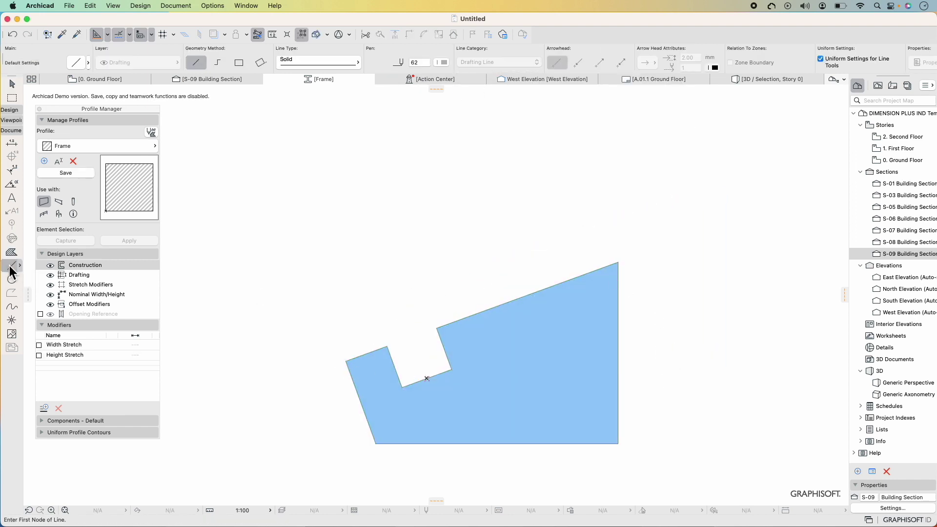
scroll(444, 265, down, 3)
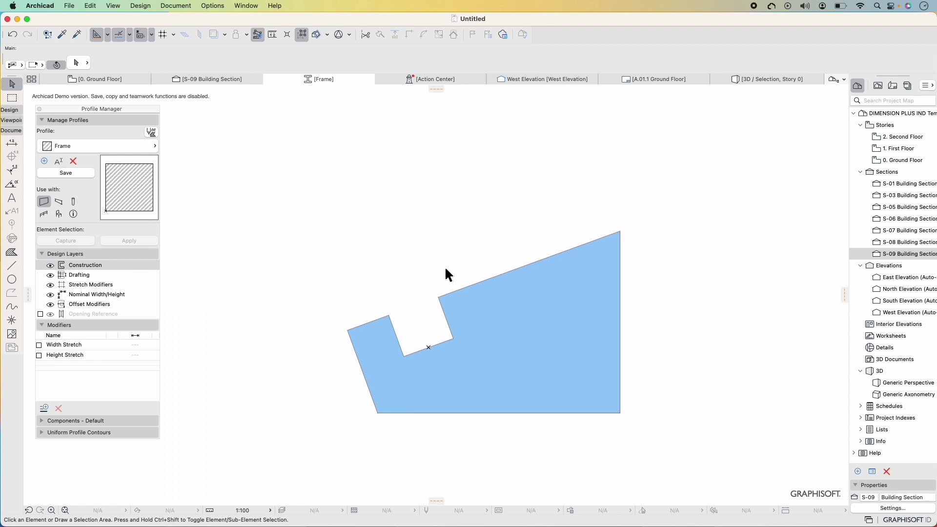
click(71, 171)
click(224, 78)
click(453, 426)
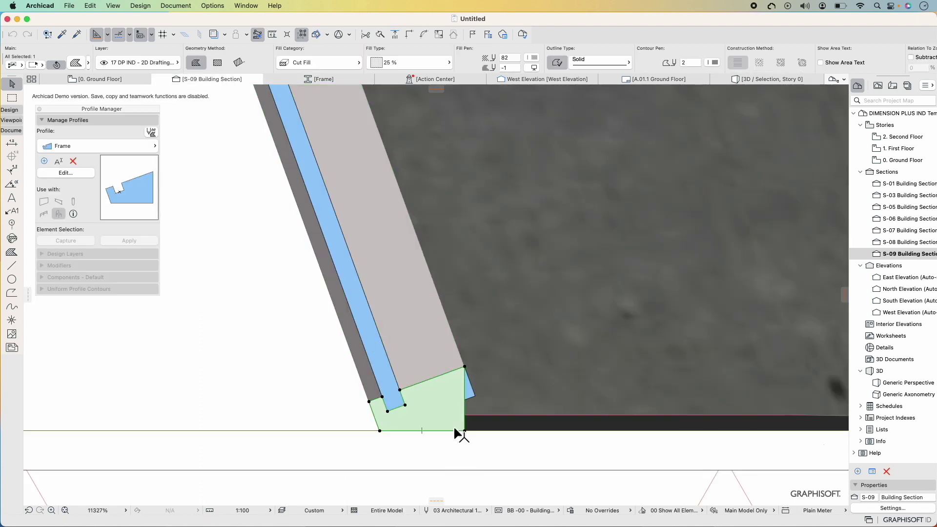
key(Delete)
Try the Frame profile on the curtain wall's Boundary Frame as a Profiled Butt-Glazed Frame 27, and undo the change
click(431, 398)
key(super+t)
click(480, 181)
click(552, 297)
click(570, 335)
click(663, 388)
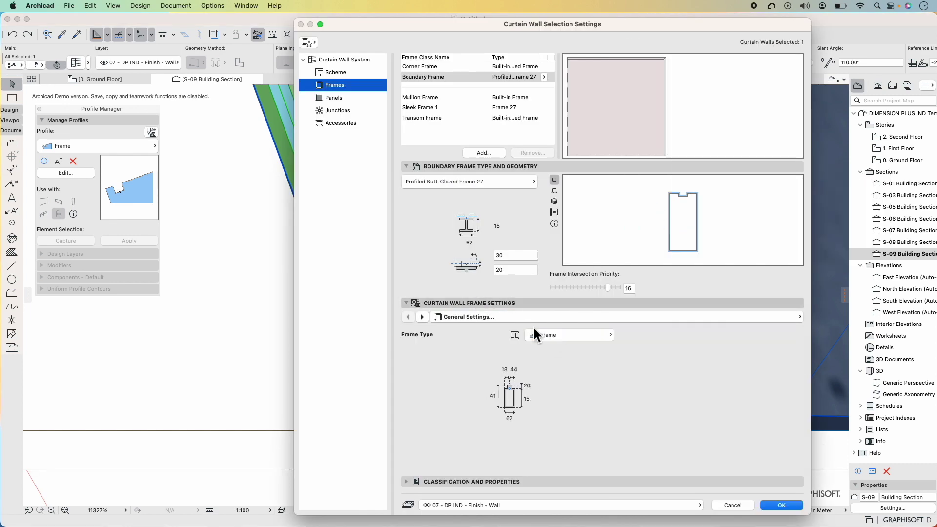
key(Return)
key(super+z)
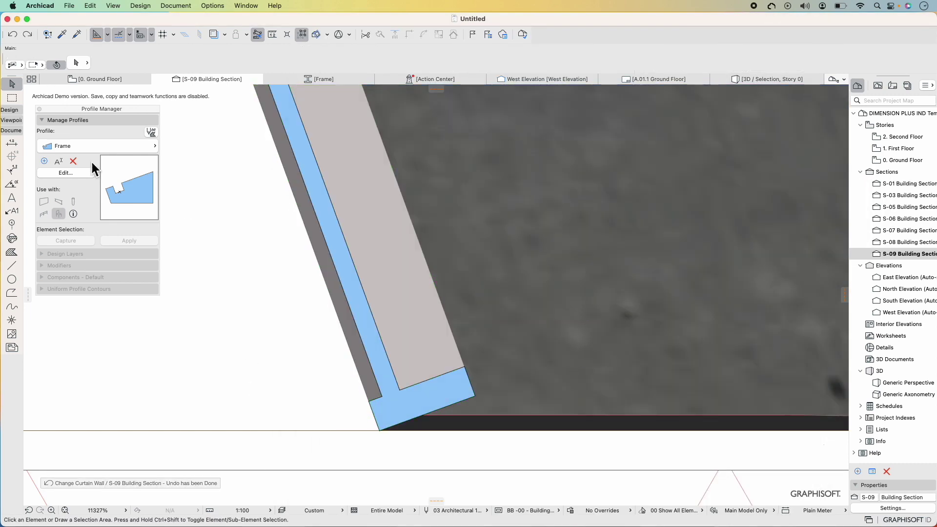
Look up the CW Frame 80/160 profile in the profile list as an orientation reference
click(147, 146)
click(326, 147)
scroll(259, 270, down, 1)
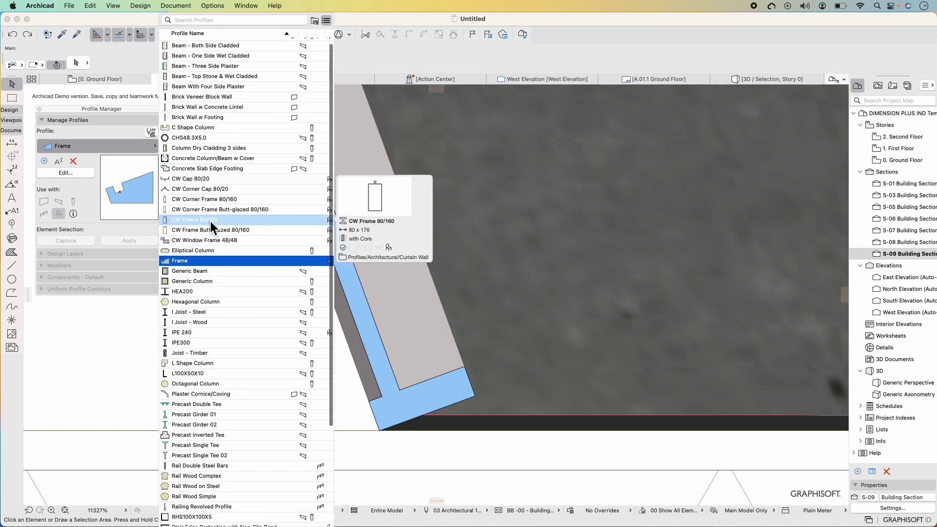
click(211, 220)
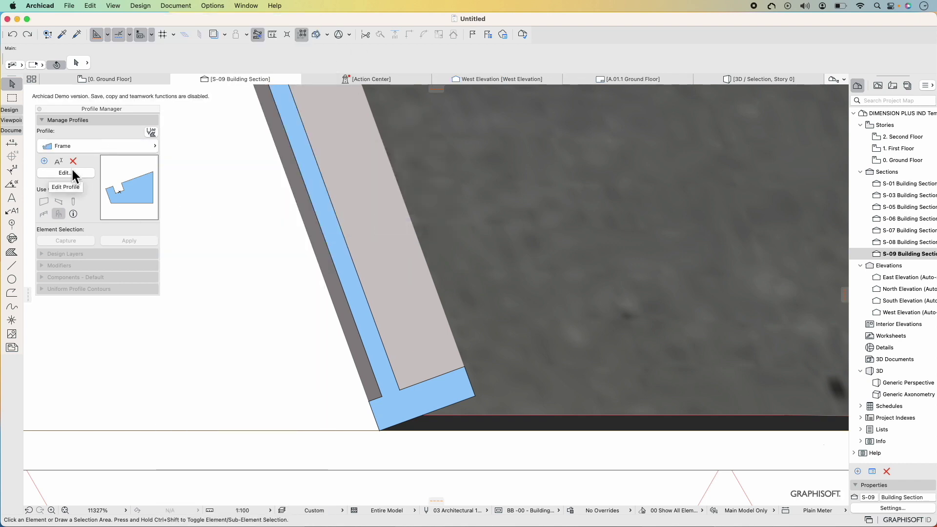
Rotate the Frame profile's fill about the origin until its glass notch opens to the right with vertical edges beside it
click(73, 171)
click(467, 279)
key(super+e)
click(402, 311)
click(380, 248)
click(649, 312)
key(Escape)
Set the curtain wall's Boundary Frame to Profiled Butt-Glazed Frame 27 with the Frame profile
click(237, 75)
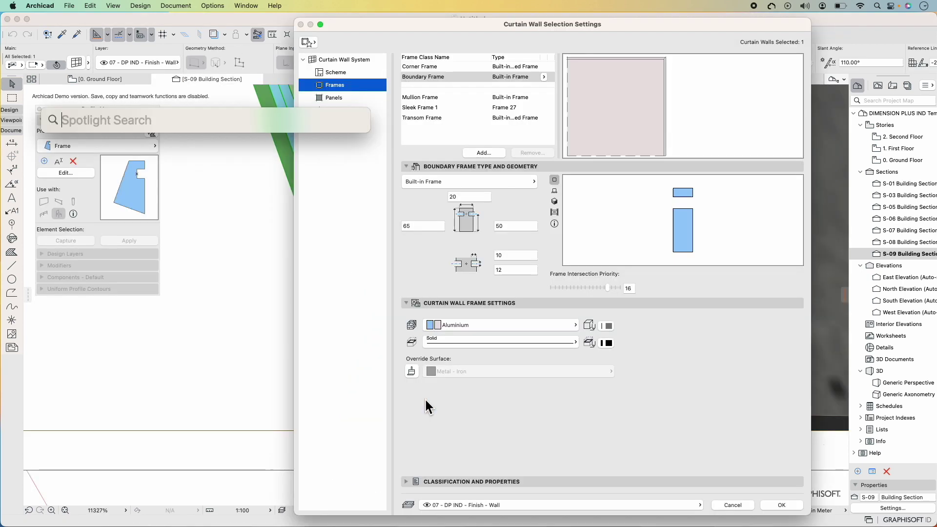
click(468, 182)
click(555, 306)
click(583, 334)
click(630, 224)
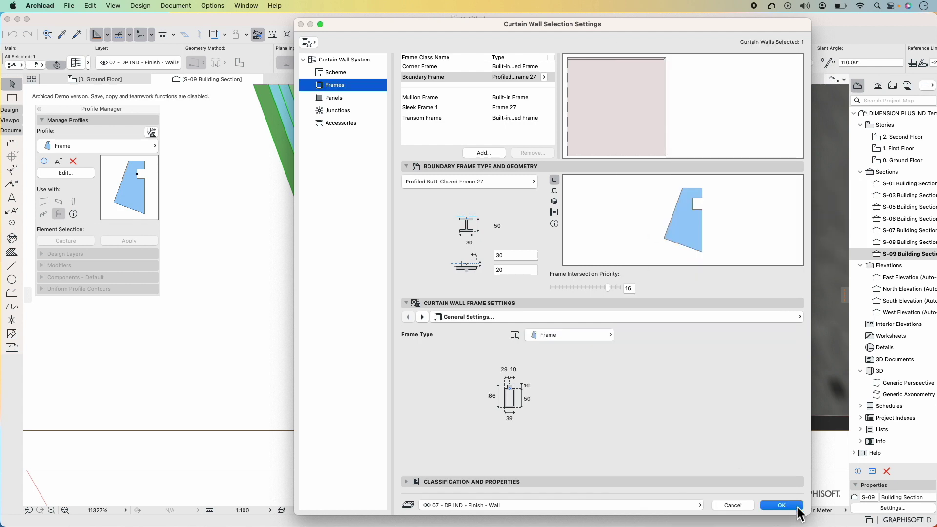
click(794, 503)
key(Escape)
Set the Boundary Frame's panel slot dimensions to 10 and 12
click(450, 362)
key(super+t)
click(518, 255)
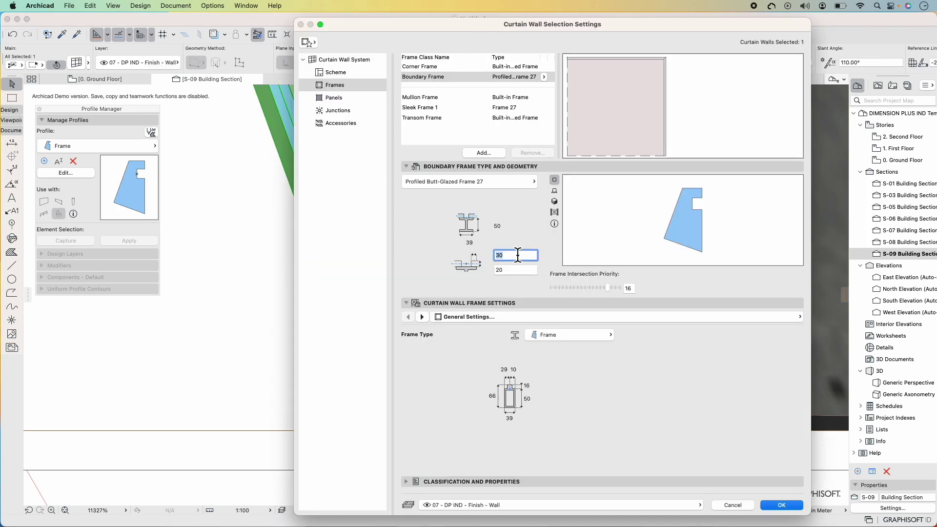
key(Return)
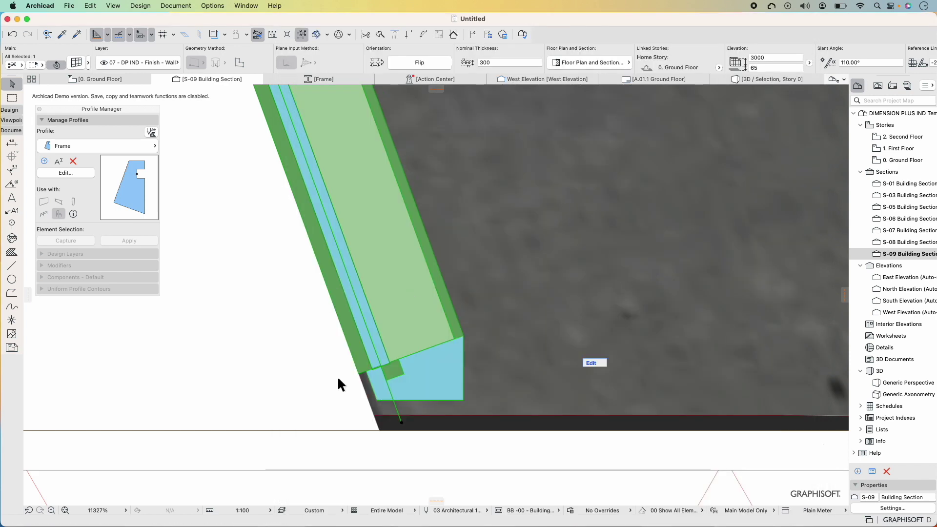
Examine the Boundary Frame's Cutting Planes and neighbouring settings pages for an offset of the profile
scroll(338, 378, up, 5)
key(super+t)
click(419, 318)
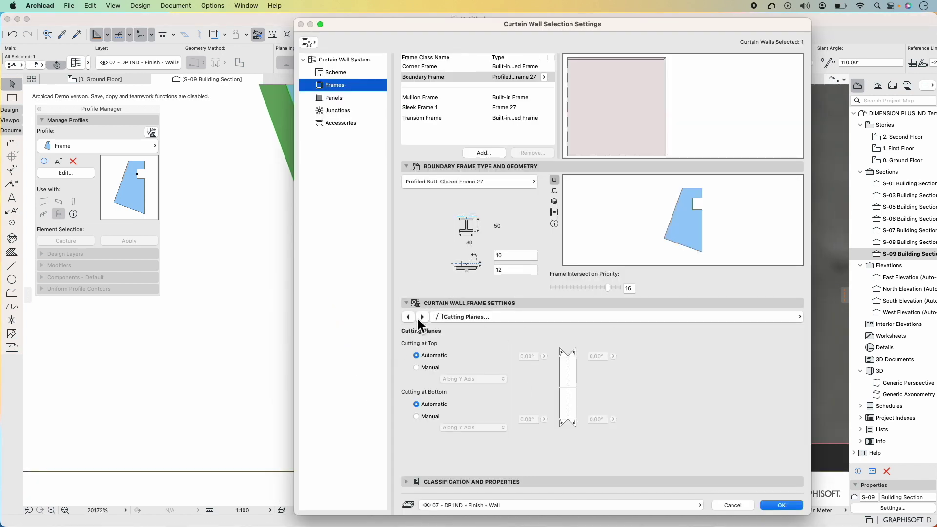
click(418, 318)
key(Escape)
Move the Frame profile's fill so its notch's upper inner corner sits on the origin, save it and check the section
click(323, 79)
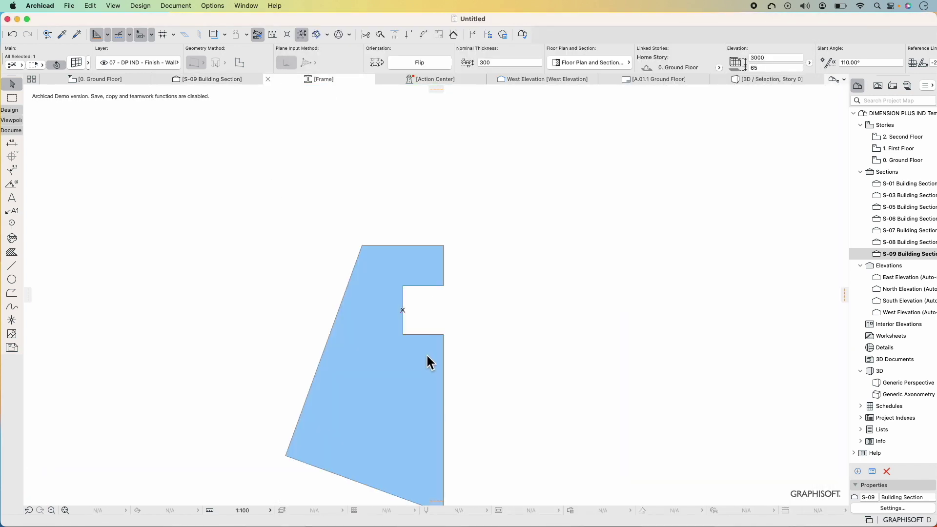
click(396, 343)
key(super+d)
click(402, 286)
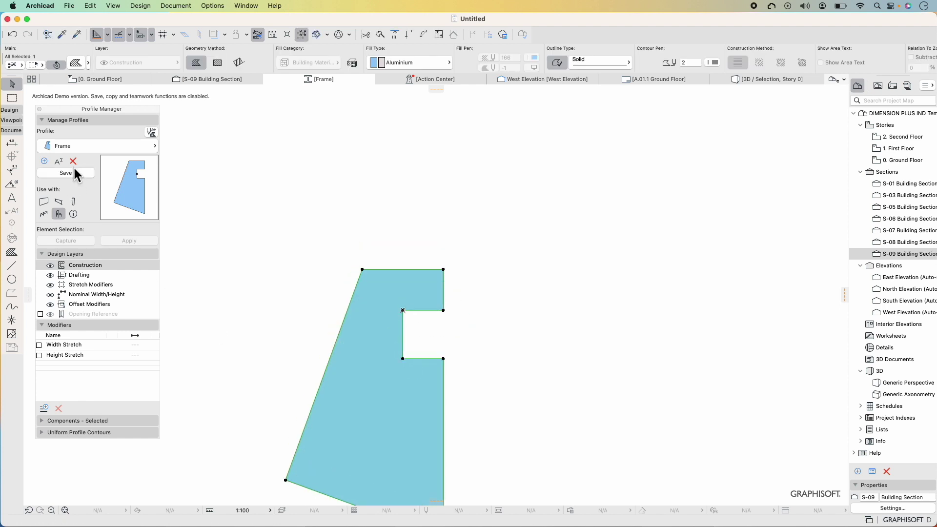
click(65, 173)
click(232, 78)
Reopen the Frame profile and move its fill so the notch's lower outer corner sits on the origin
click(70, 173)
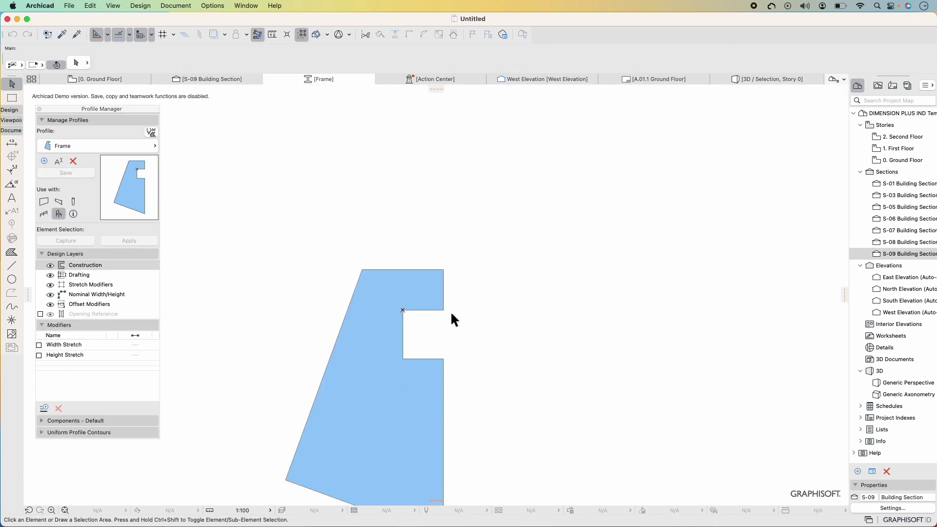
click(403, 310)
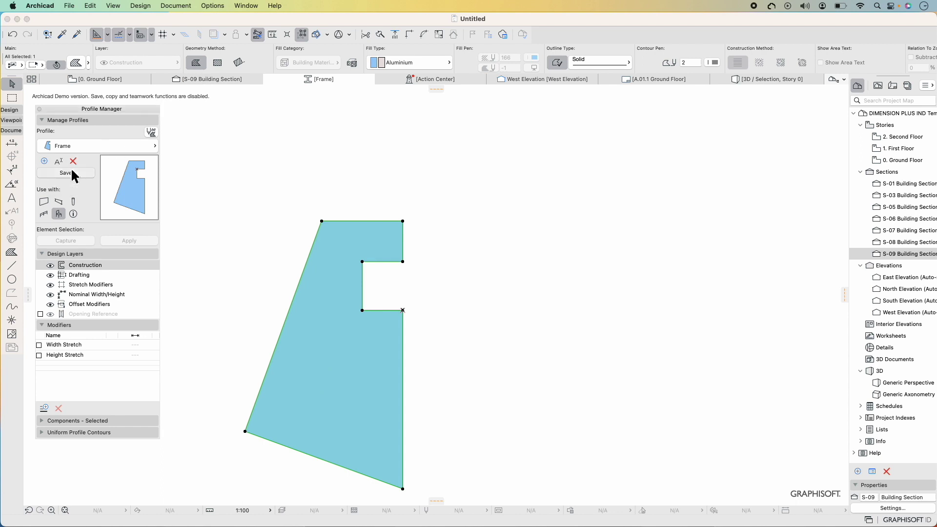
Move the Frame profile's fill so the notch's lower inner corner sits on the origin, save it and check the section
click(229, 78)
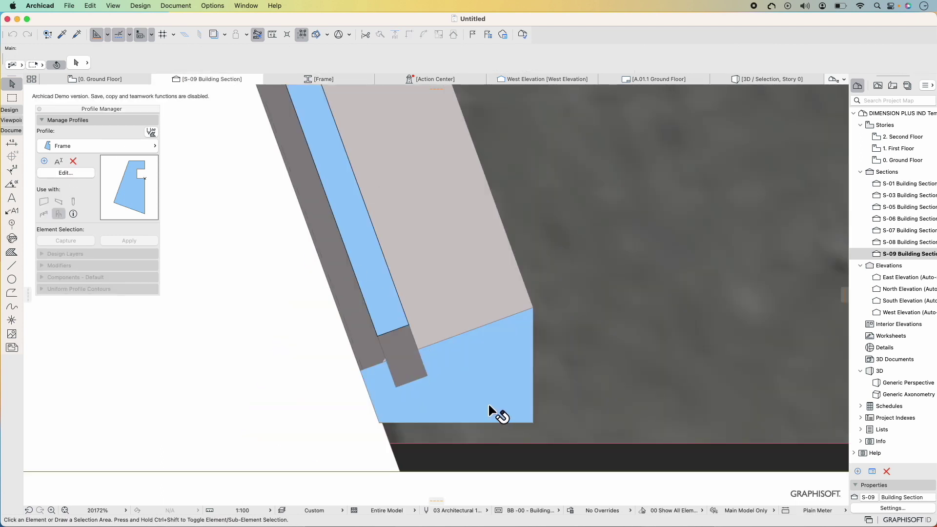
click(481, 385)
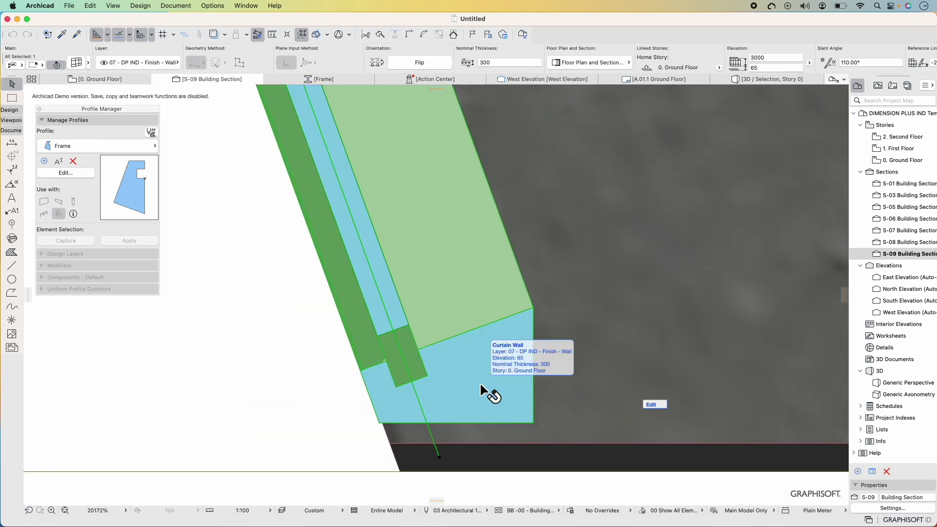
click(268, 81)
click(362, 311)
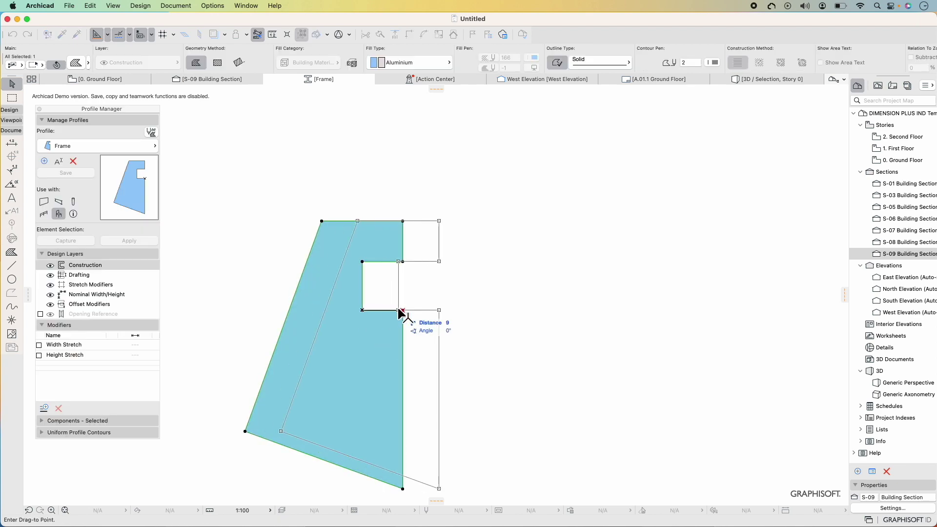
click(402, 310)
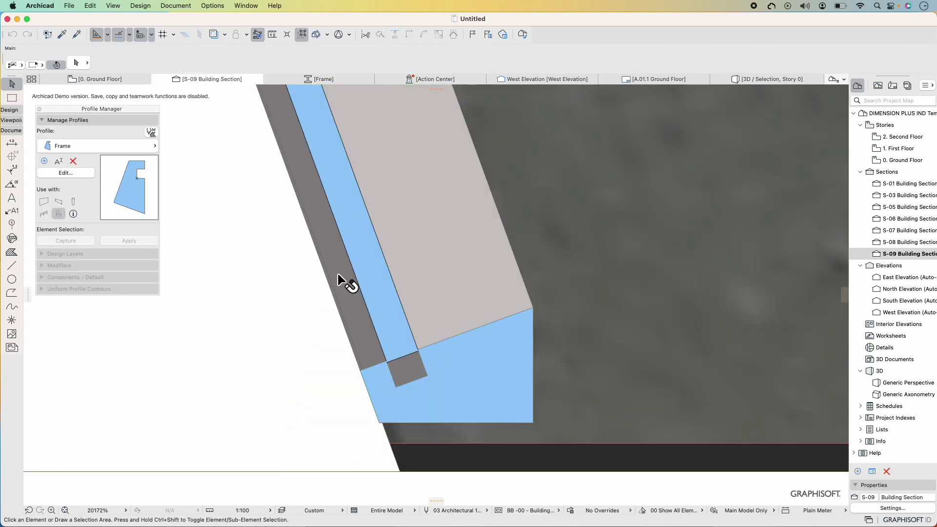
Examine the curtain wall in the S-09 section for how the frames meet the glass, shell and floor along its height
scroll(338, 274, down, 6)
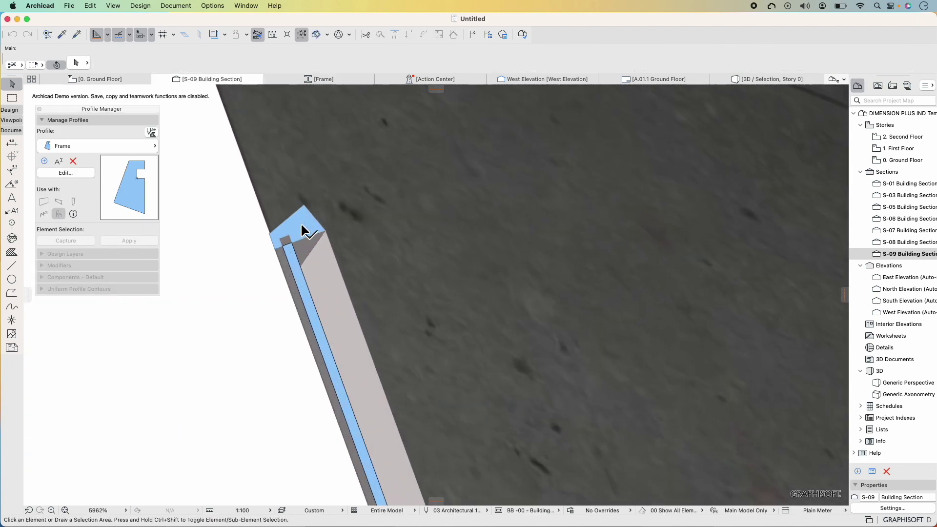
scroll(302, 225, down, 10)
middle_drag(405, 459, 407, 437)
scroll(370, 428, up, 8)
middle_drag(554, 436, 551, 388)
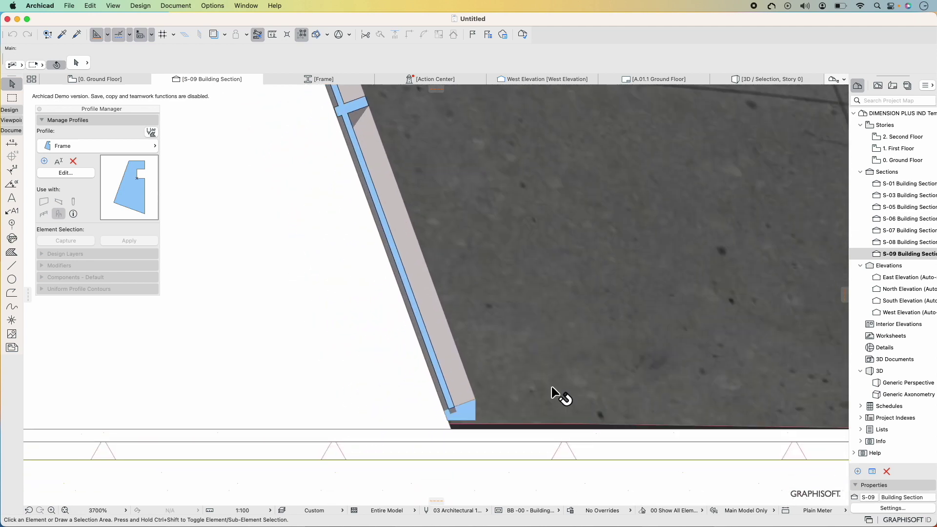
scroll(552, 388, up, 5)
middle_drag(393, 467, 392, 410)
click(355, 406)
key(Escape)
click(302, 433)
key(Escape)
middle_drag(294, 337, 324, 355)
scroll(324, 355, down, 10)
middle_drag(246, 209, 339, 483)
scroll(273, 254, up, 3)
scroll(273, 254, down, 10)
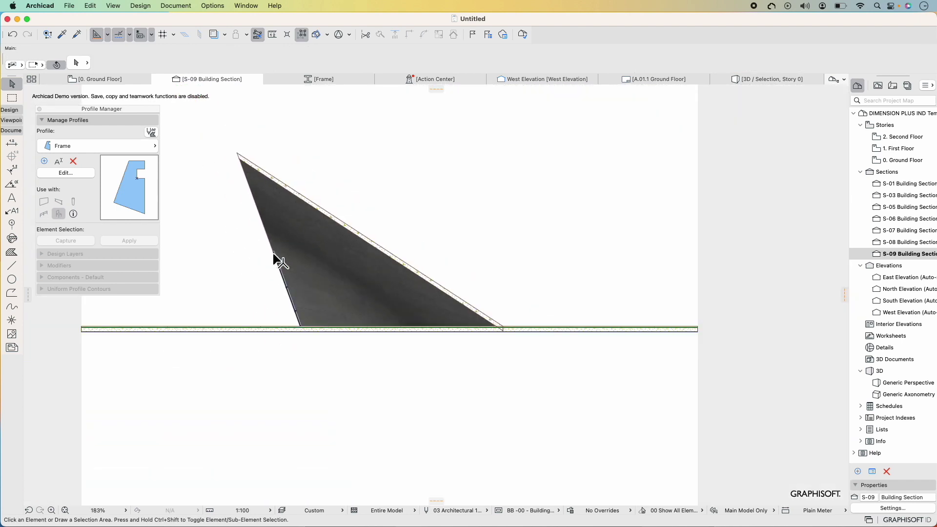
Close the Profile Manager and draw a section line across the Ground Floor plan in front of the curtain wall, facing the shell, with a limited range
click(99, 79)
middle_drag(24, 120, 29, 119)
click(39, 108)
scroll(324, 298, down, 10)
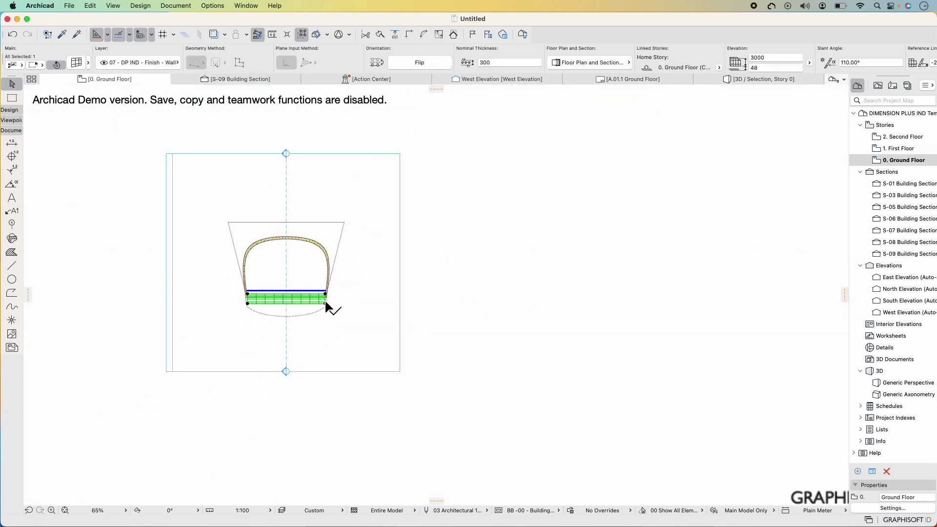
scroll(324, 299, up, 5)
key(Escape)
click(11, 121)
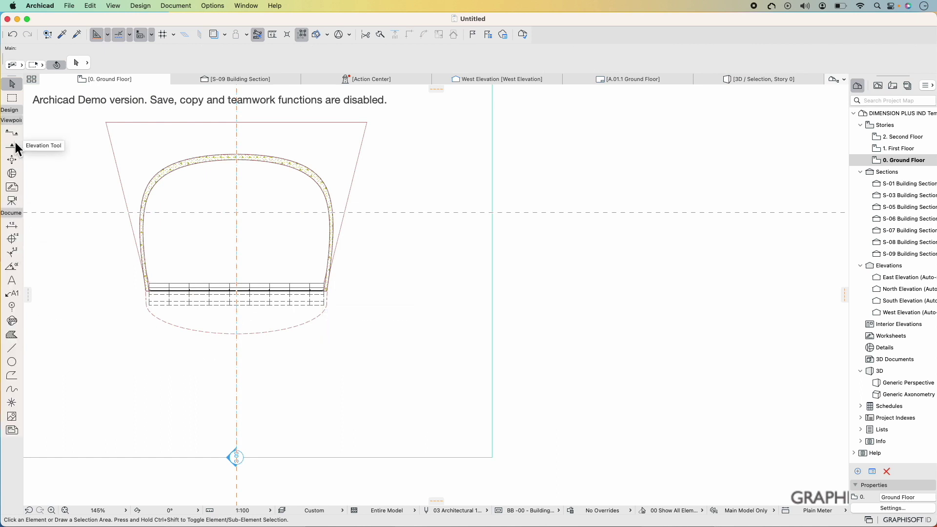
click(12, 133)
click(347, 359)
click(369, 373)
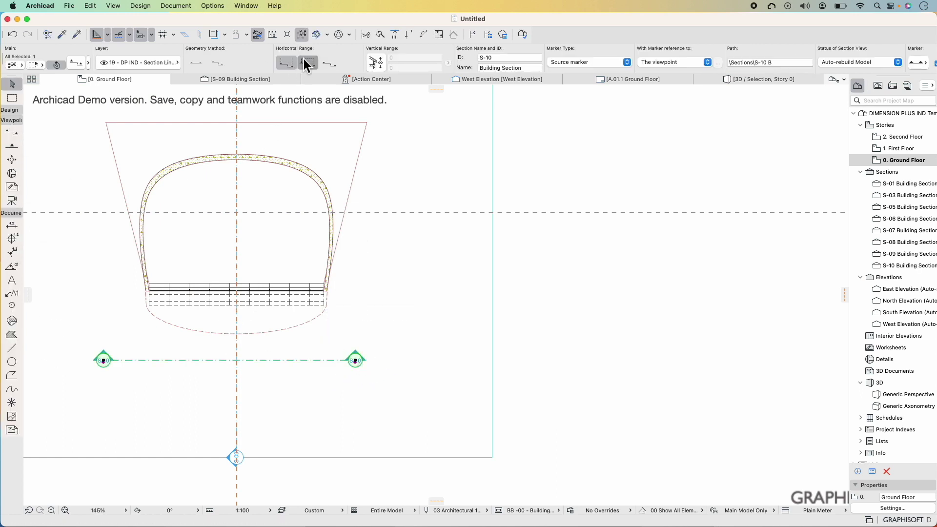
Open the new S-10 section and edit the curtain wall with its frames, panels, junctions and accessories hidden, leaving the scheme grid shown
right_click(353, 356)
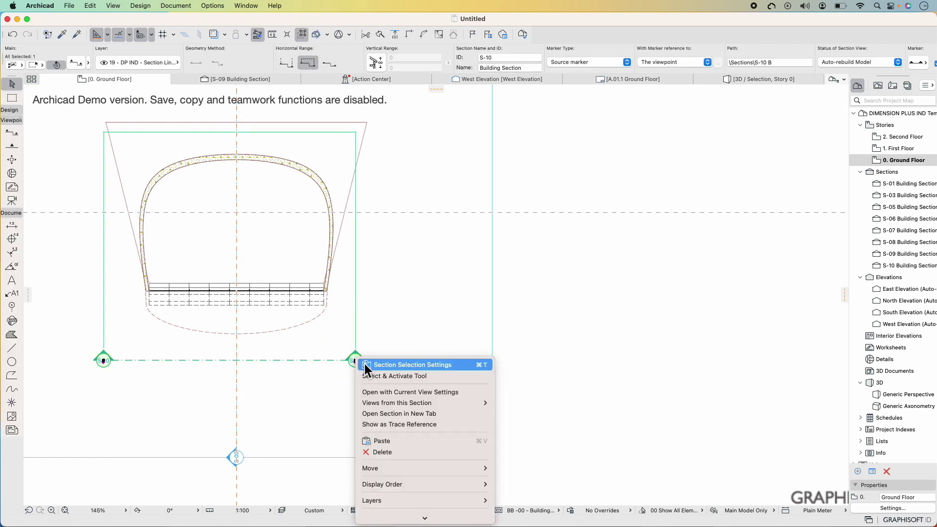
click(387, 389)
click(436, 323)
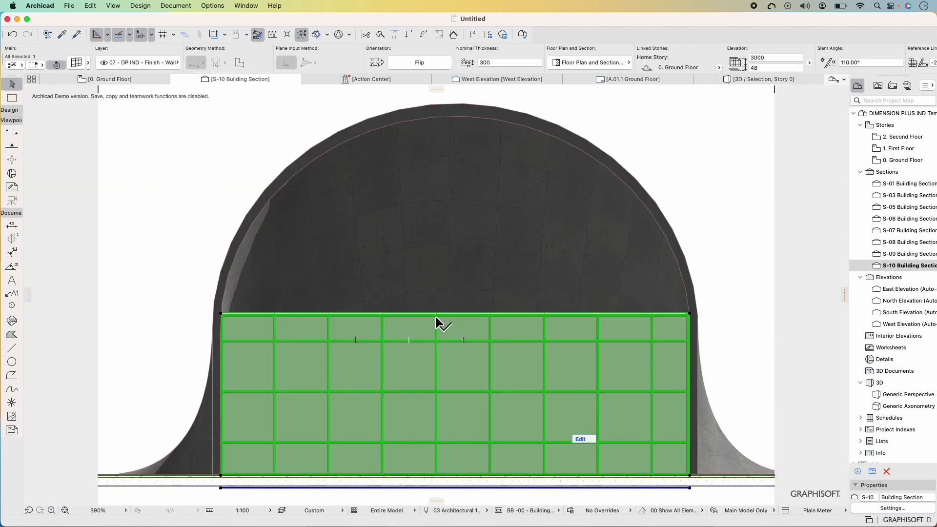
click(581, 439)
click(44, 92)
click(40, 98)
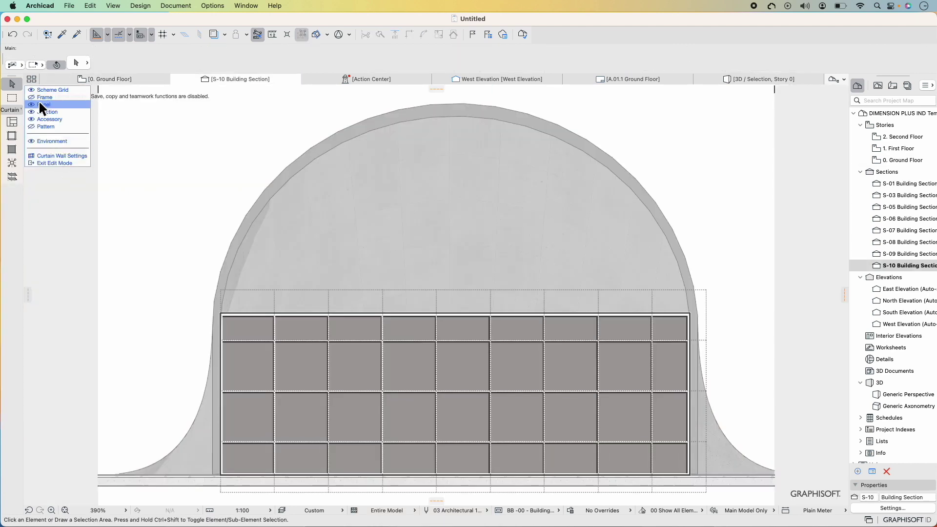
click(39, 104)
click(40, 112)
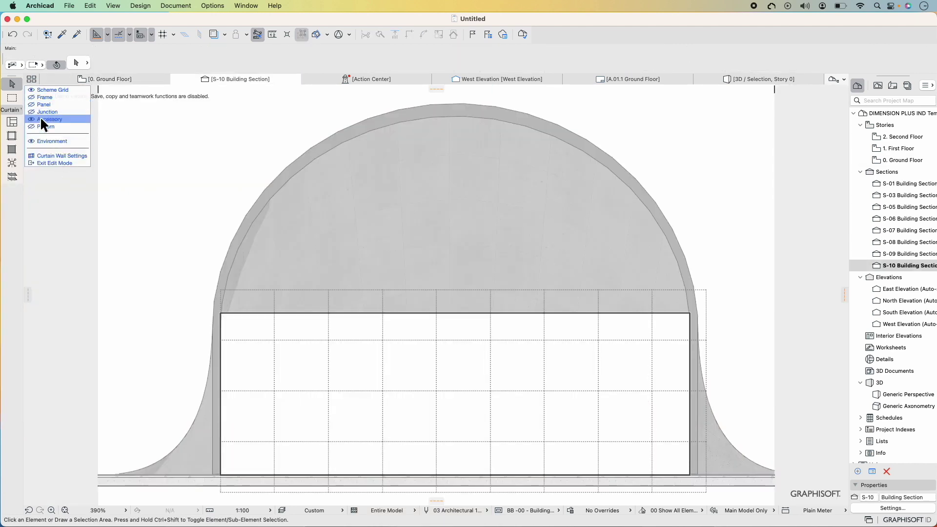
Reshape the curtain wall's scheme boundary to follow the inner arch of the shell opening, and exit edit mode
click(664, 312)
scroll(674, 296, up, 2)
scroll(191, 323, up, 5)
click(228, 284)
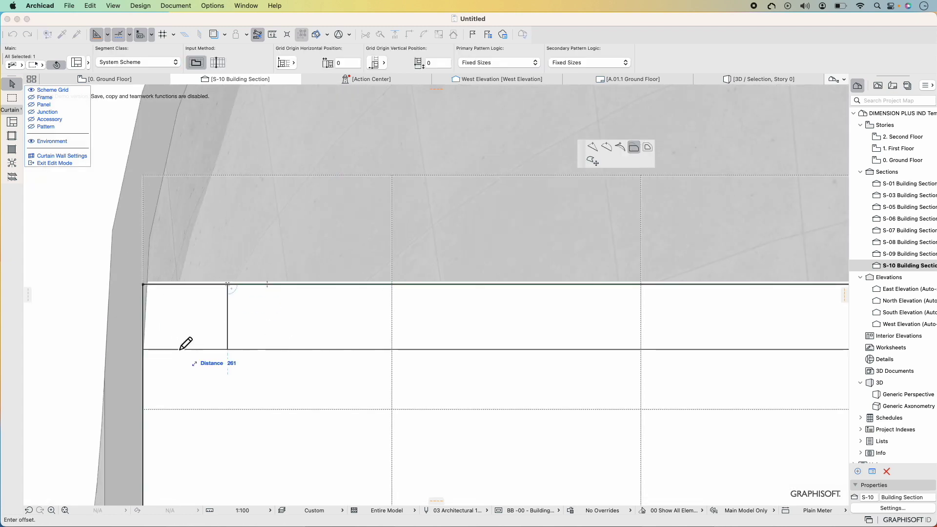
click(143, 406)
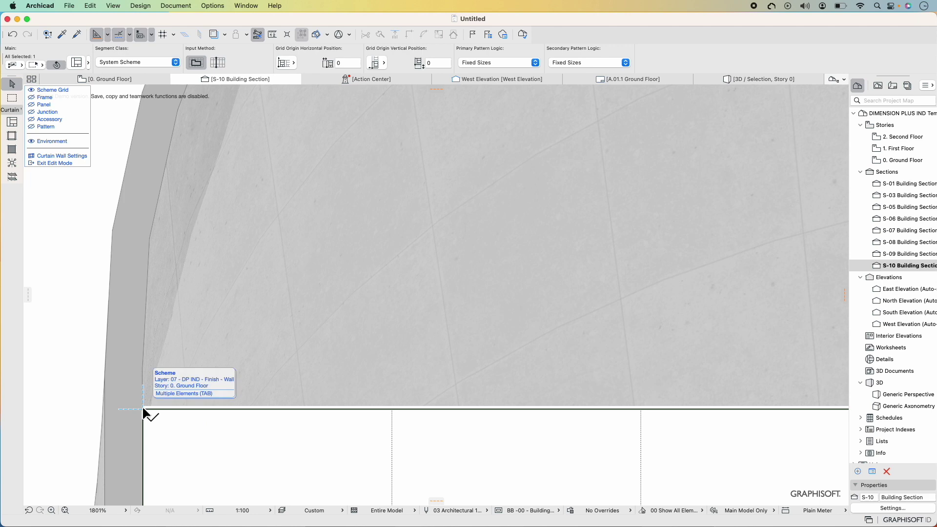
click(194, 409)
click(142, 372)
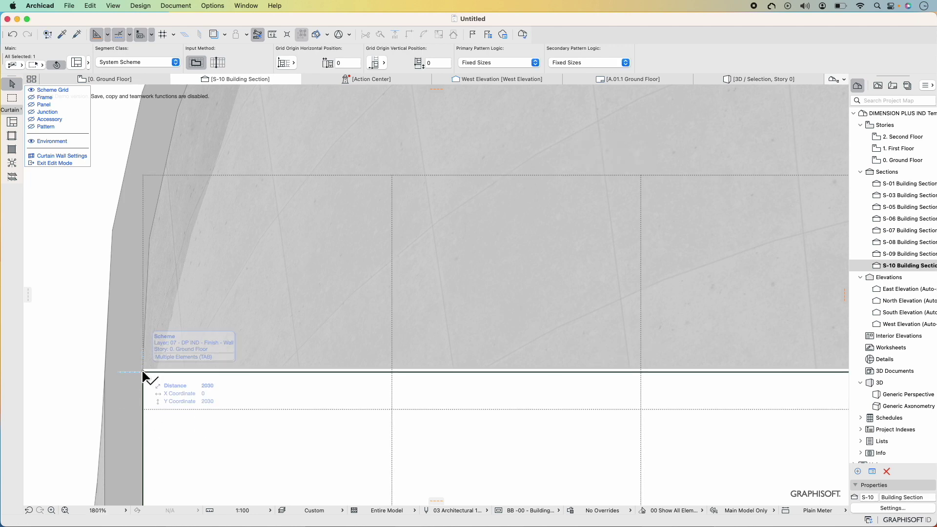
scroll(275, 384, down, 5)
click(493, 382)
click(606, 147)
click(492, 164)
click(68, 162)
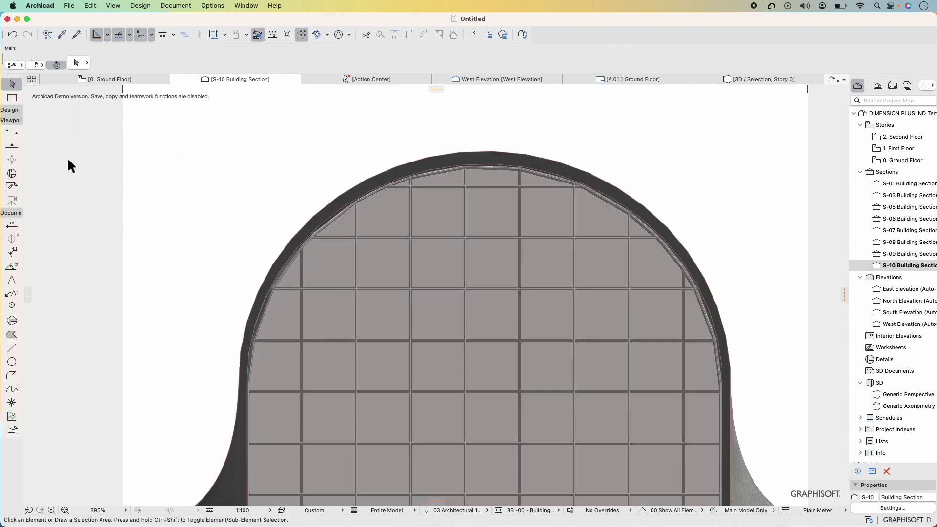
Show the shell and curtain wall in 3D and examine the glazed front
click(106, 80)
click(340, 267)
key(F5)
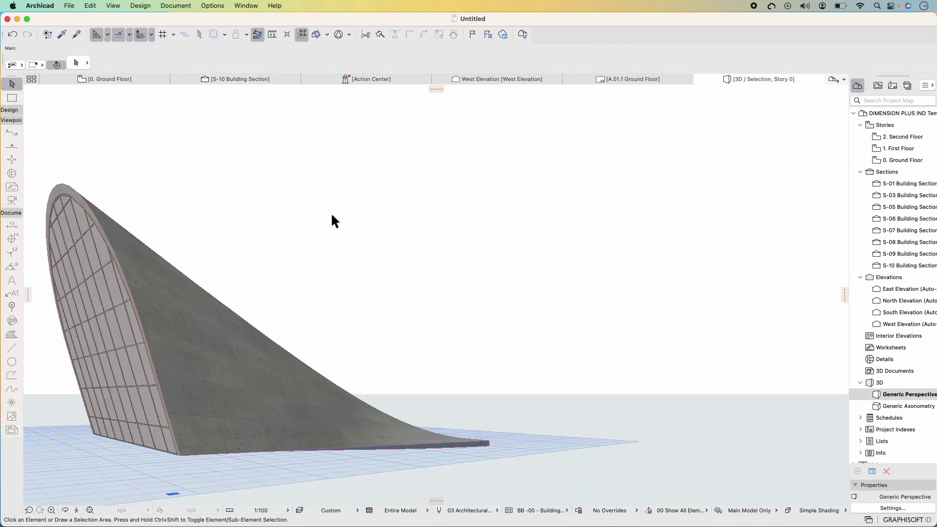
middle_drag(206, 330, 303, 332)
click(65, 511)
drag(192, 361, 326, 379)
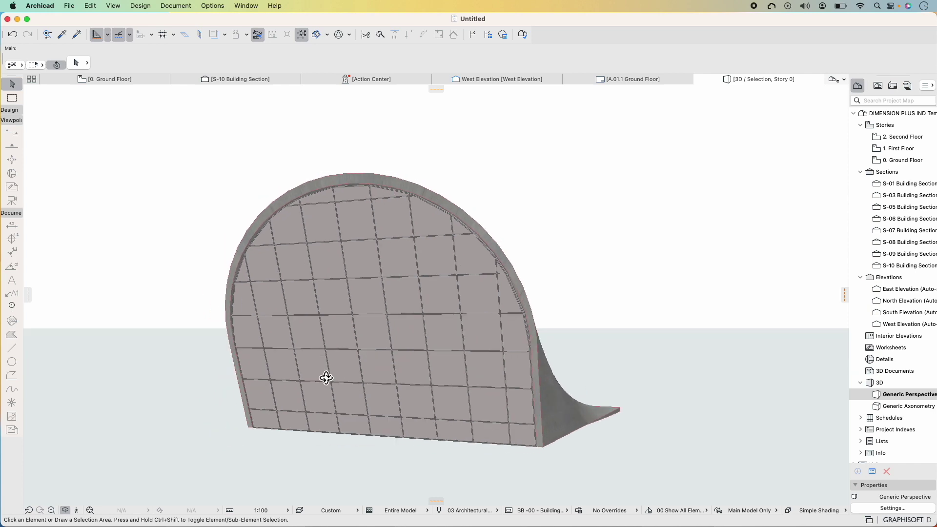
Add a second 1000 column and a second 1000 row to the curtain wall's scheme pattern
key(Escape)
key(super+t)
click(324, 73)
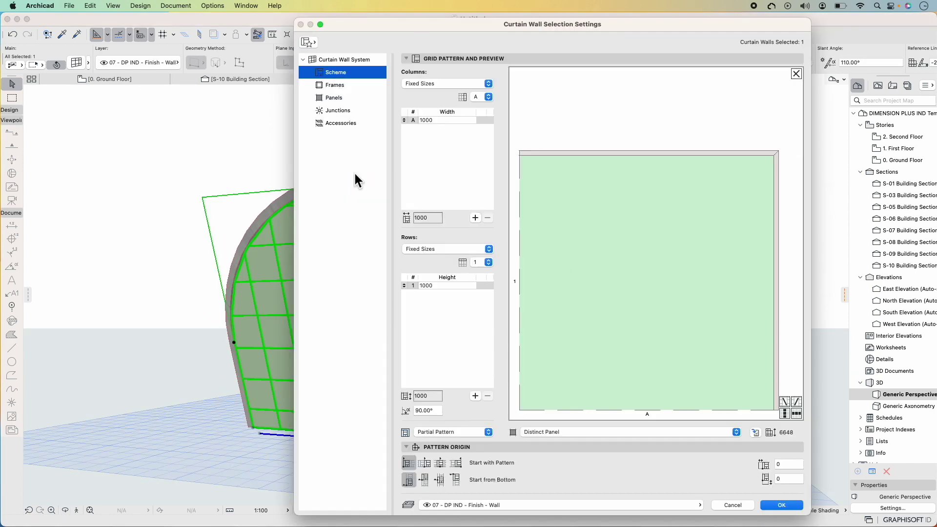
click(475, 395)
click(475, 218)
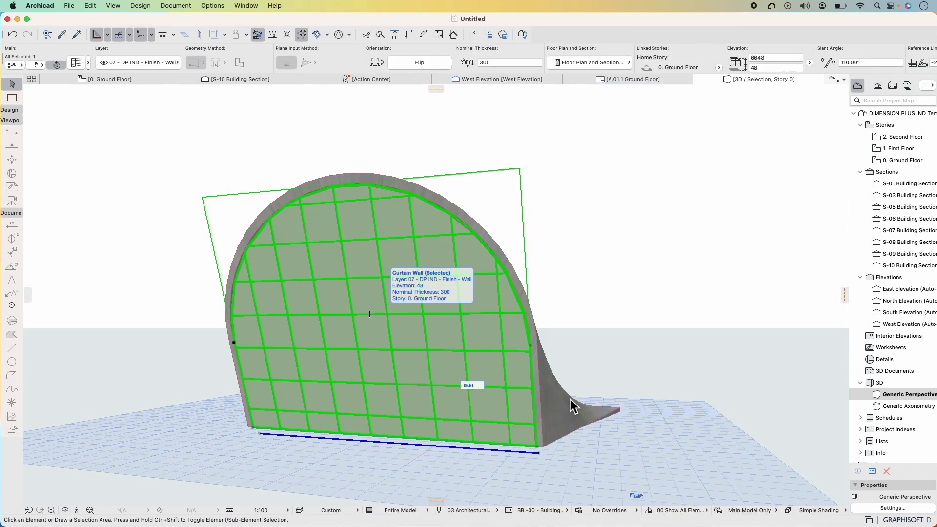
Add a diagonal frame to each of the four pattern cells so the diagonals cross at the centre
click(596, 338)
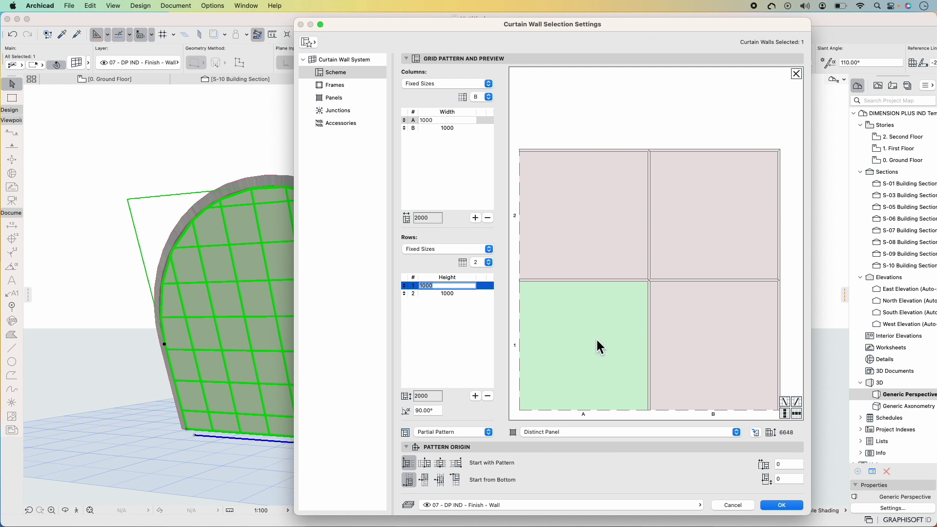
click(797, 401)
click(698, 315)
click(783, 402)
click(737, 363)
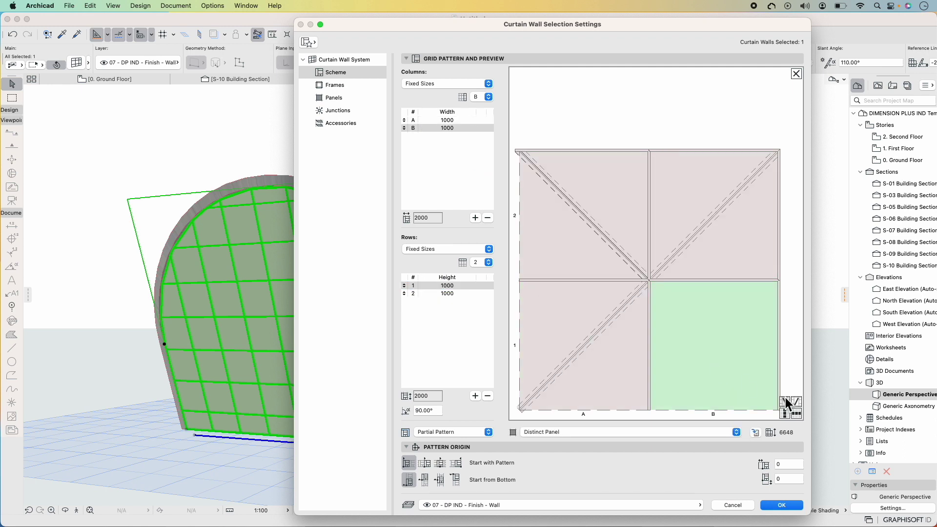
click(784, 398)
Remove the frames on the pattern's inner horizontal and vertical grid lines so the adjoining panels merge
click(671, 280)
shift+click(648, 225)
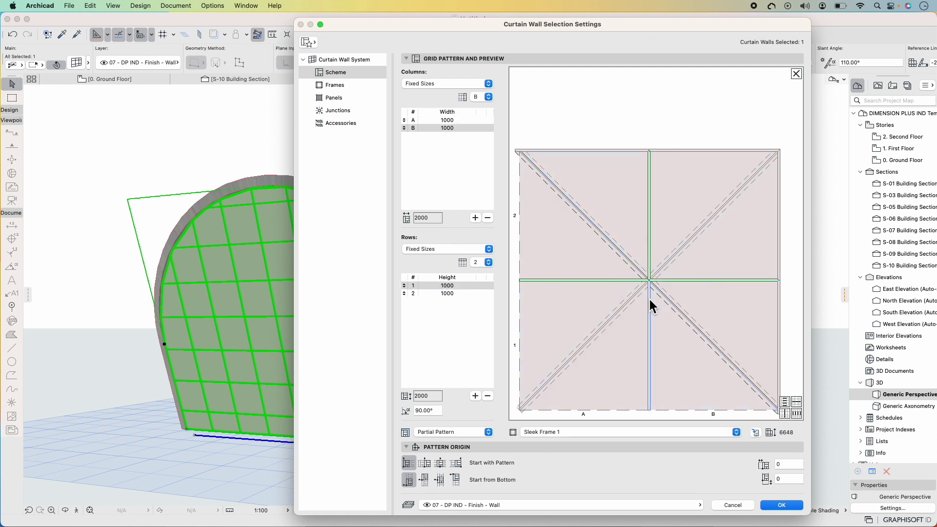
shift+click(649, 299)
click(636, 432)
click(602, 377)
Set the pattern's diagonal frames to Sleek Frame 1, apply the settings and check the curtain wall in 3D
click(611, 319)
shift+click(680, 243)
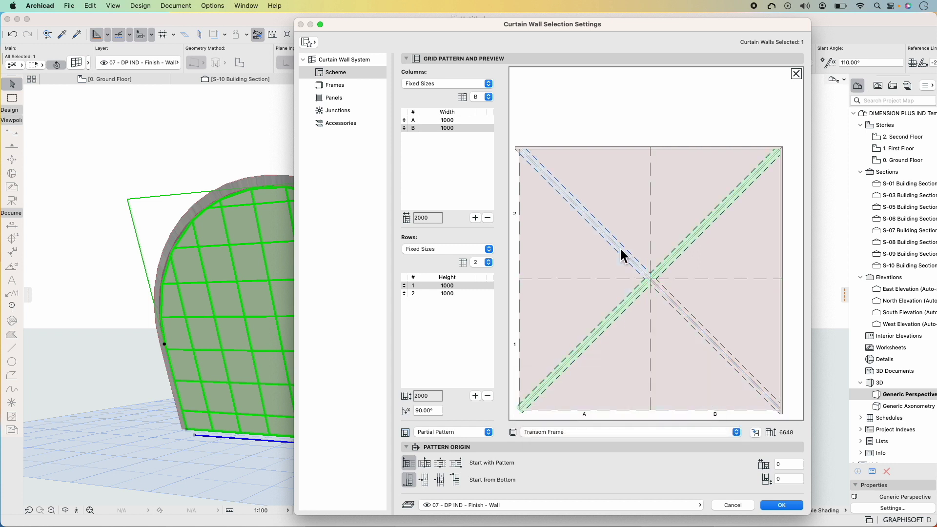
click(559, 435)
click(561, 477)
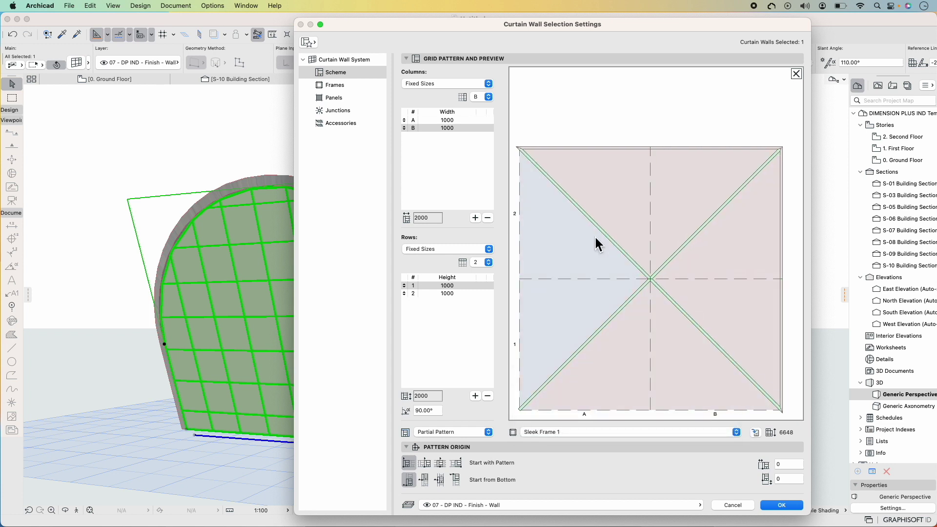
click(774, 501)
key(Escape)
scroll(269, 271, up, 4)
scroll(517, 306, up, 5)
scroll(516, 313, down, 6)
click(502, 282)
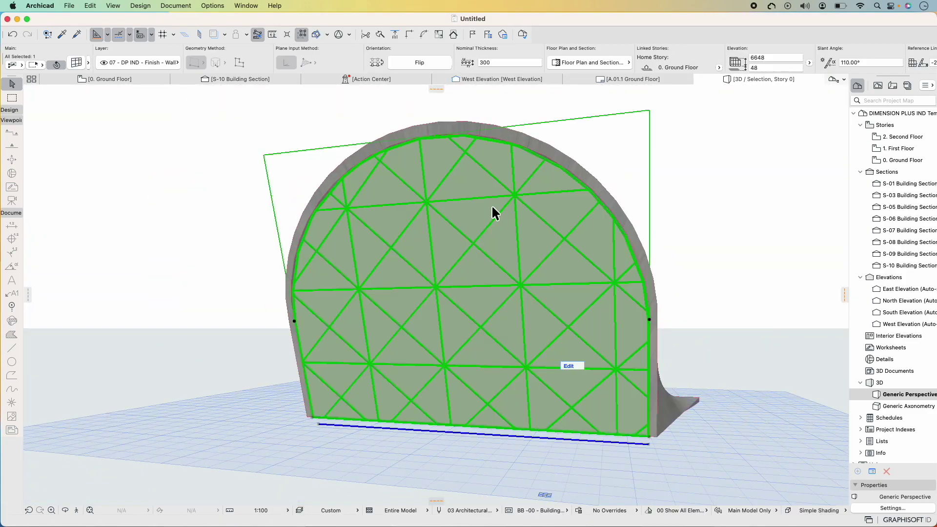
click(569, 366)
click(49, 164)
key(super+t)
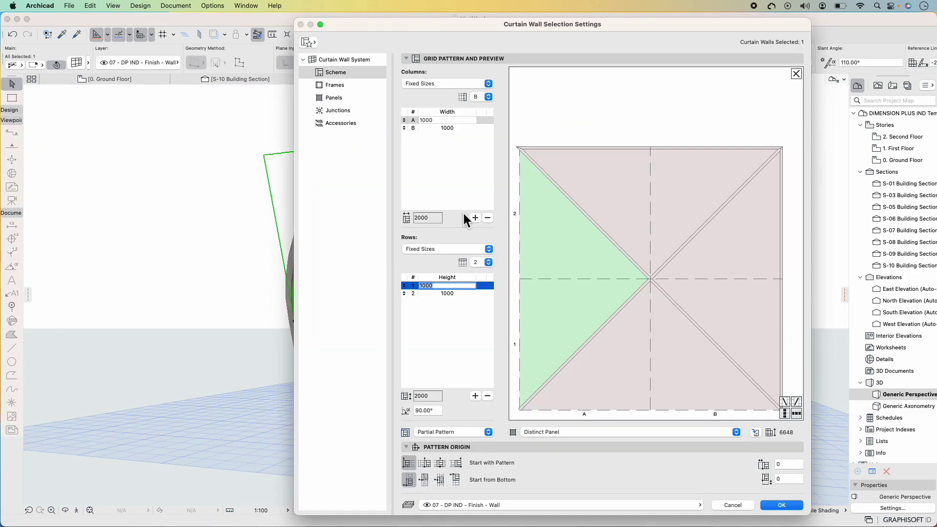
click(336, 62)
text(0)
key(Return)
key(Escape)
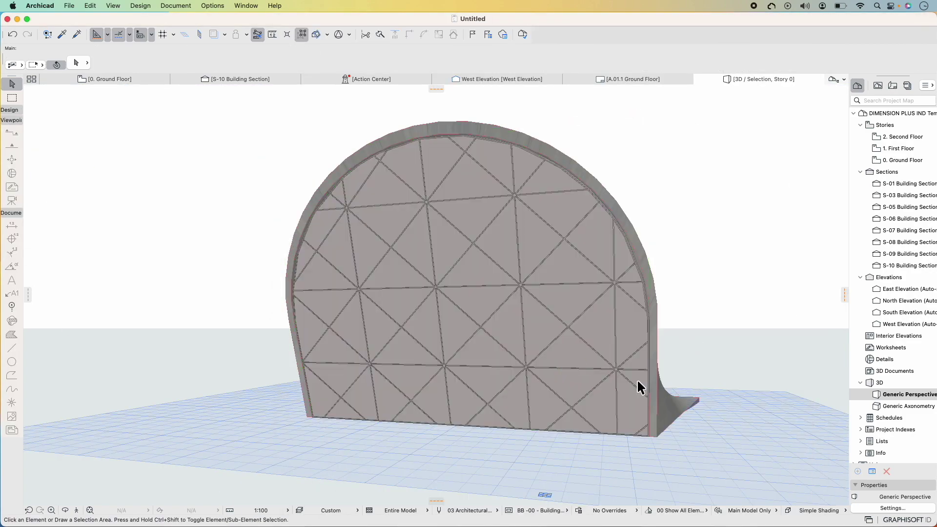
Edit the curtain wall in 3D with its scheme grid shown and its frames, panels, junctions and accessories hidden
scroll(653, 352, up, 4)
shift+middle_drag(638, 385, 499, 291)
click(505, 286)
click(520, 394)
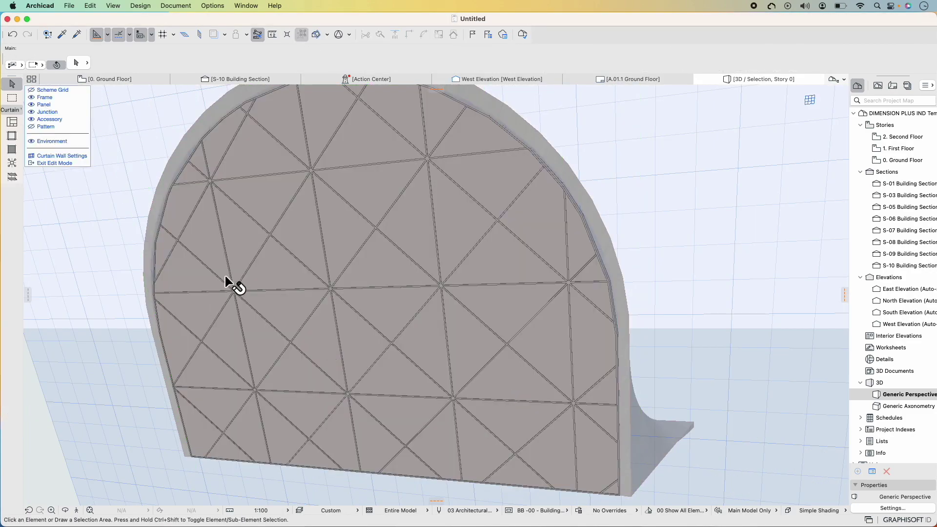
click(33, 89)
click(32, 97)
click(30, 104)
click(31, 119)
scroll(326, 322, down, 2)
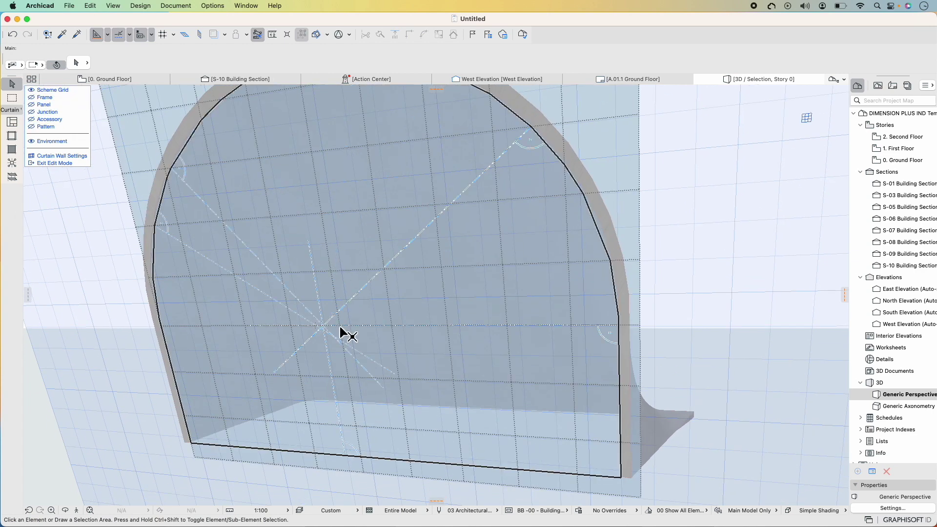
Move the scheme grid up so its lowest line sits on the curtain wall's base edge, and exit edit mode
click(576, 439)
click(576, 439)
key(Escape)
click(578, 491)
click(577, 473)
click(71, 163)
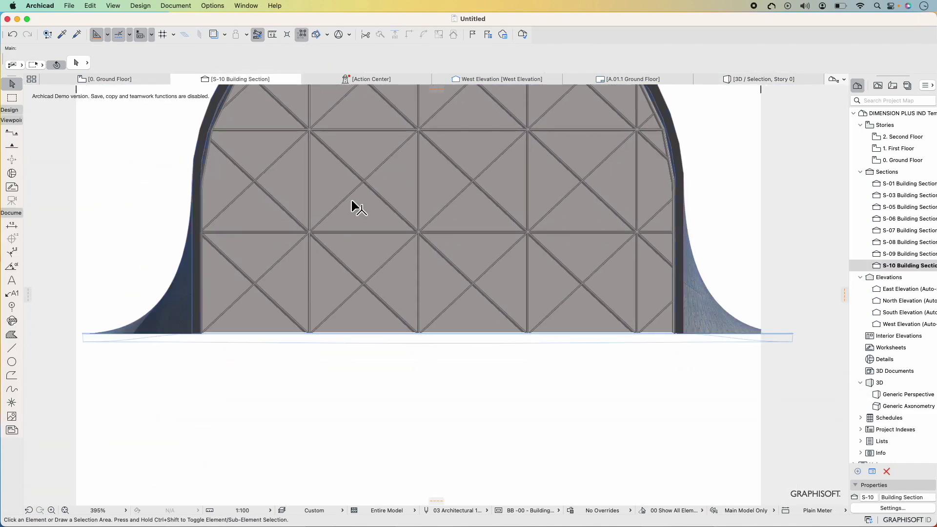
Select the curtain wall and the shell on the ground floor plan and show only them in 3D
click(128, 79)
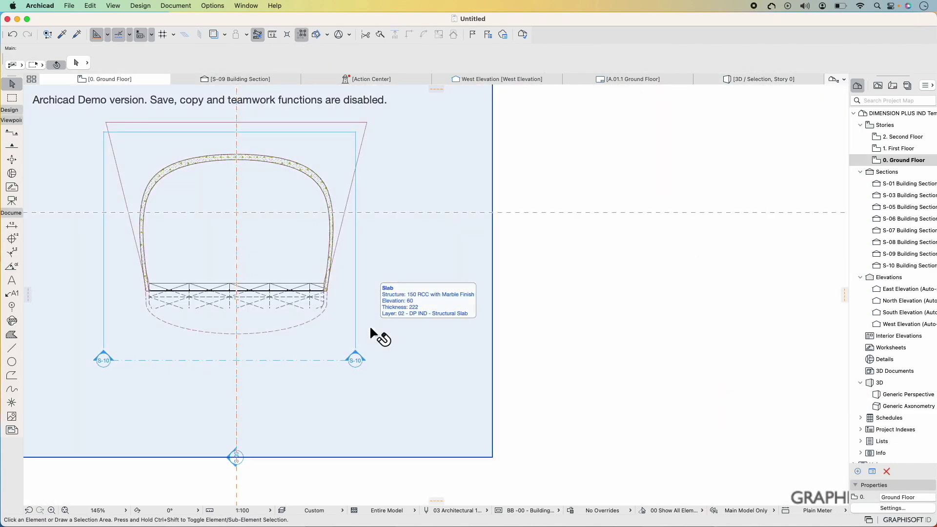
click(191, 302)
shift+click(259, 275)
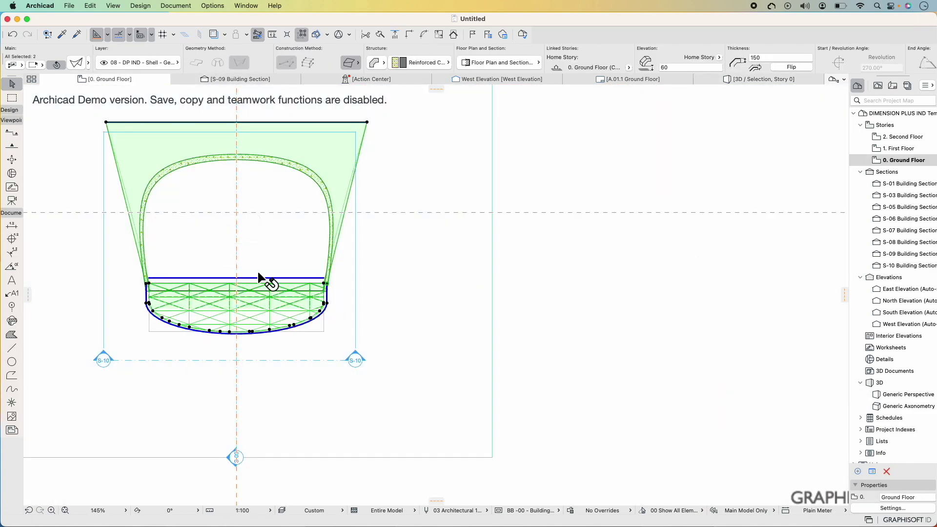
key(F5)
middle_drag(259, 275, 263, 314)
Set the panel class in the curtain wall's scheme pattern to Main Panel, apply the settings and check the wall in 3D
click(391, 280)
key(super+t)
click(329, 71)
drag(623, 333, 617, 210)
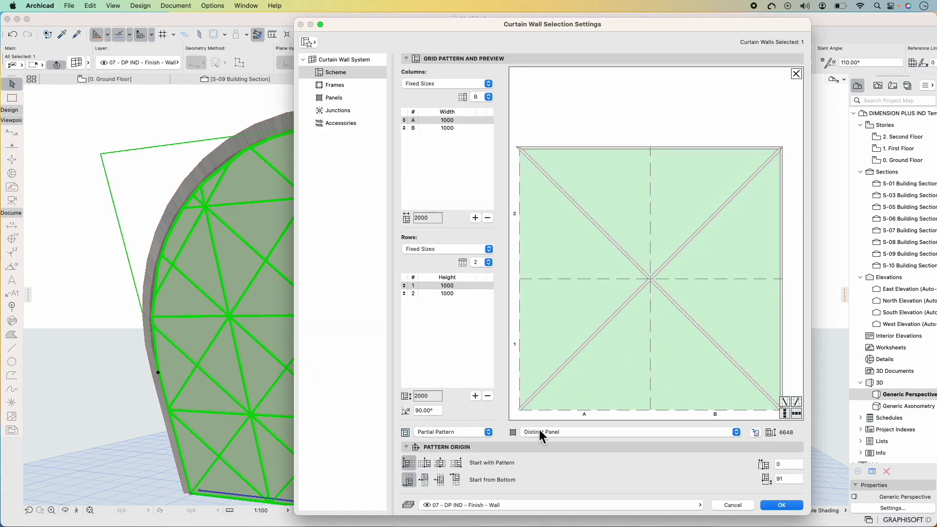
click(557, 432)
click(559, 443)
click(782, 505)
click(666, 294)
middle_drag(666, 294, 656, 237)
middle_drag(441, 248, 439, 257)
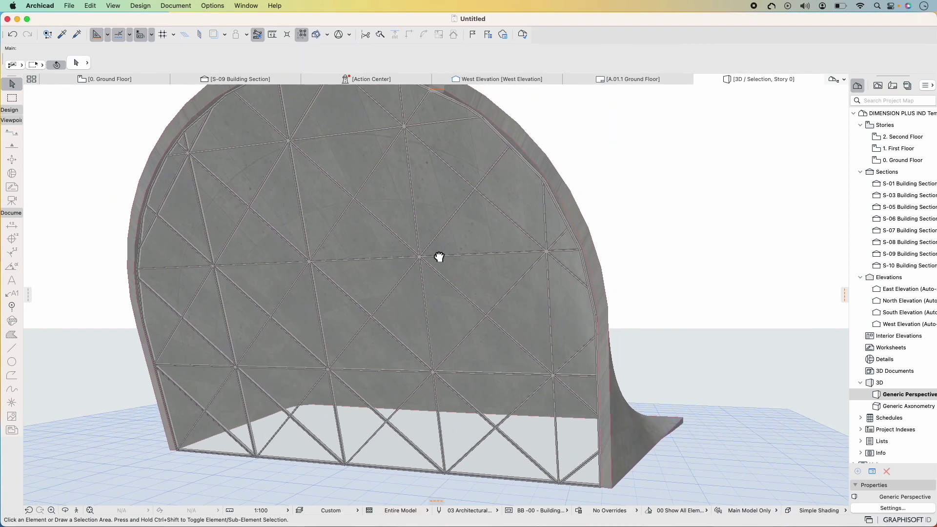
Override the surfaces of the curtain wall's Main Panel class with blue glass and apply the settings
click(439, 263)
key(super+t)
click(334, 98)
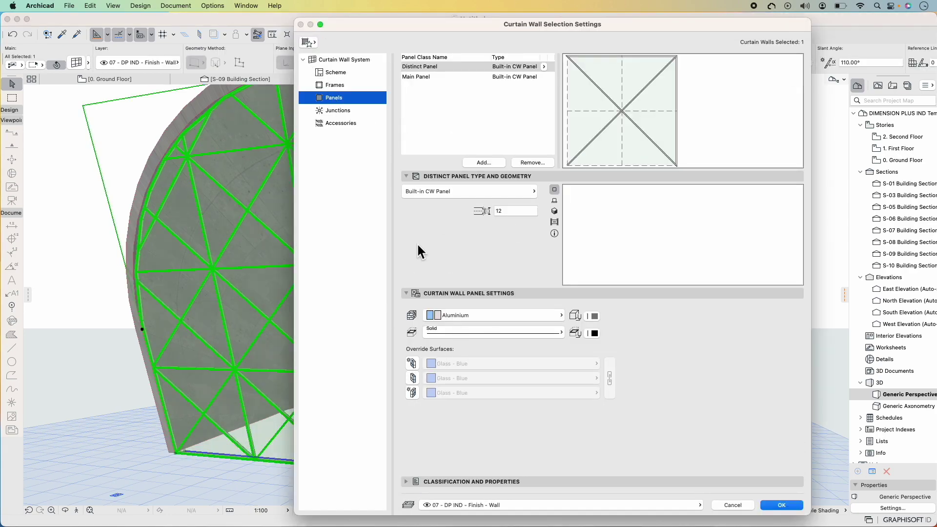
click(426, 76)
click(413, 378)
click(781, 505)
click(651, 279)
Edit the curtain wall and delete the six frames meeting around a lower grid bay's base node to clear an opening
click(312, 218)
click(494, 394)
scroll(376, 401, up, 6)
click(258, 406)
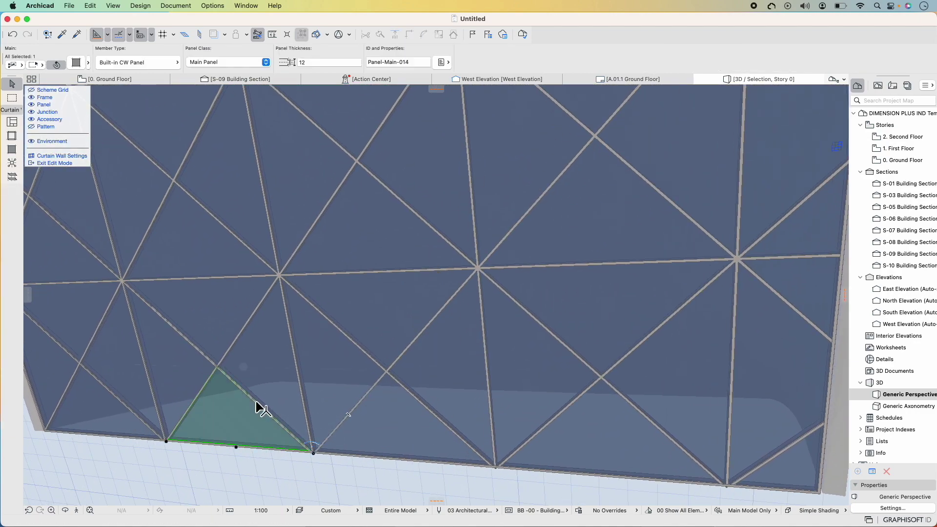
scroll(254, 393, up, 2)
click(247, 397)
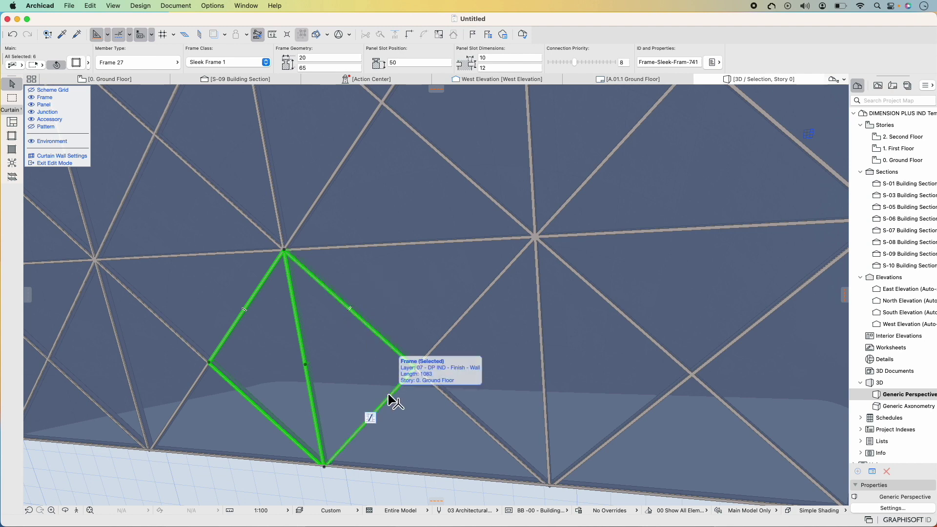
key(Delete)
Add two Sleek Frame 1 frames, one on each side of the cleared opening, from the diagonal crossings up to the horizontal frame
scroll(389, 396, left, 1)
alt+click(437, 378)
click(426, 367)
click(413, 243)
click(220, 359)
click(193, 254)
click(12, 84)
click(209, 320)
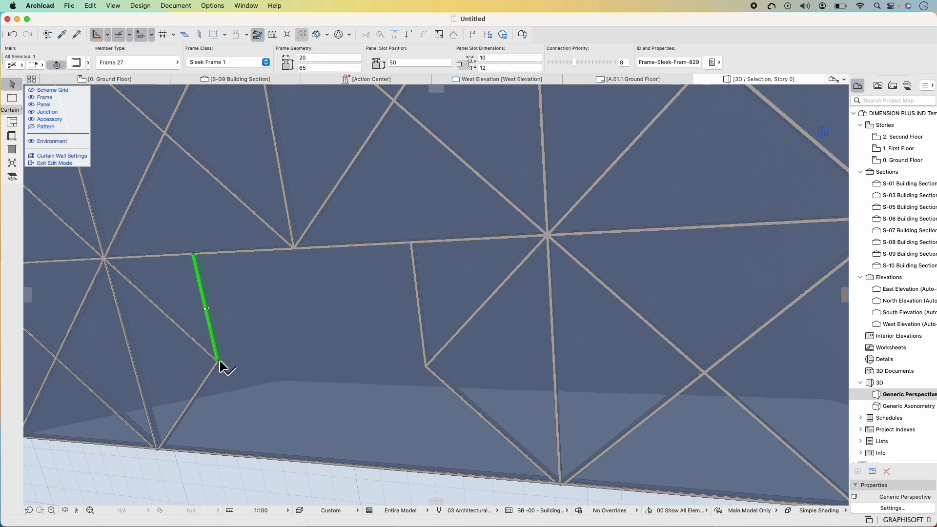